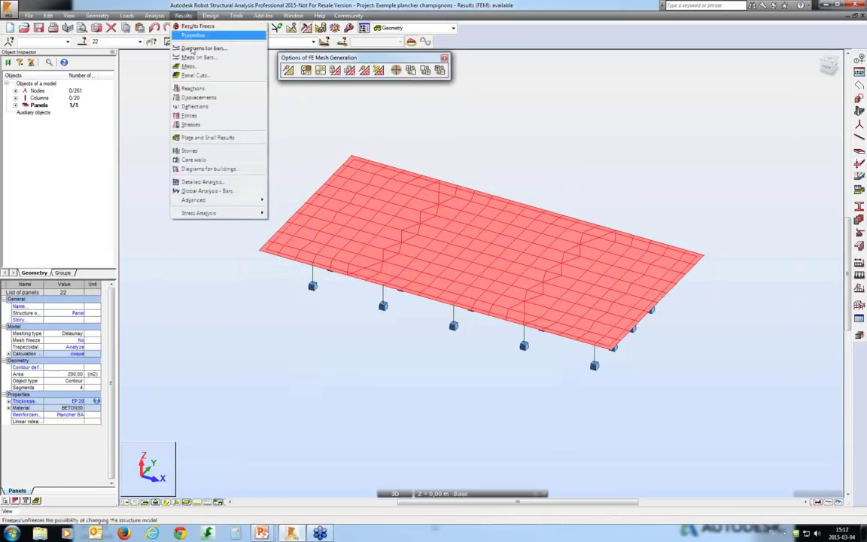
Step: Display the xx moments map on the slab, add value descriptions to it, and clear the moments map
{"action": "left_click", "coordinate": [207, 68]}
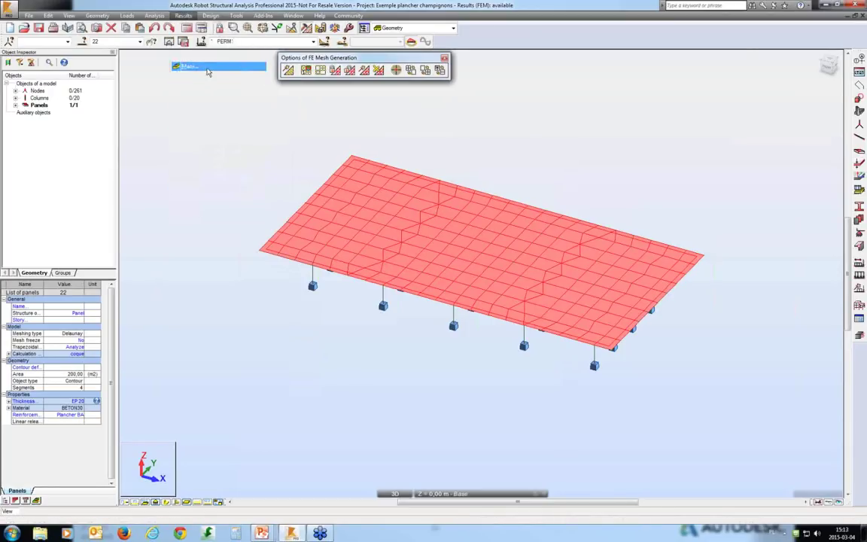
{"action": "left_click", "coordinate": [796, 150]}
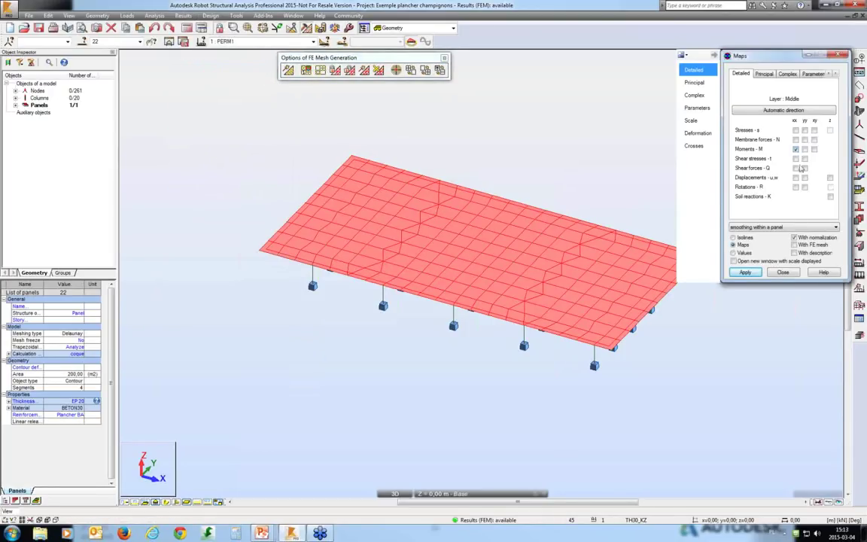
{"action": "left_click", "coordinate": [745, 273]}
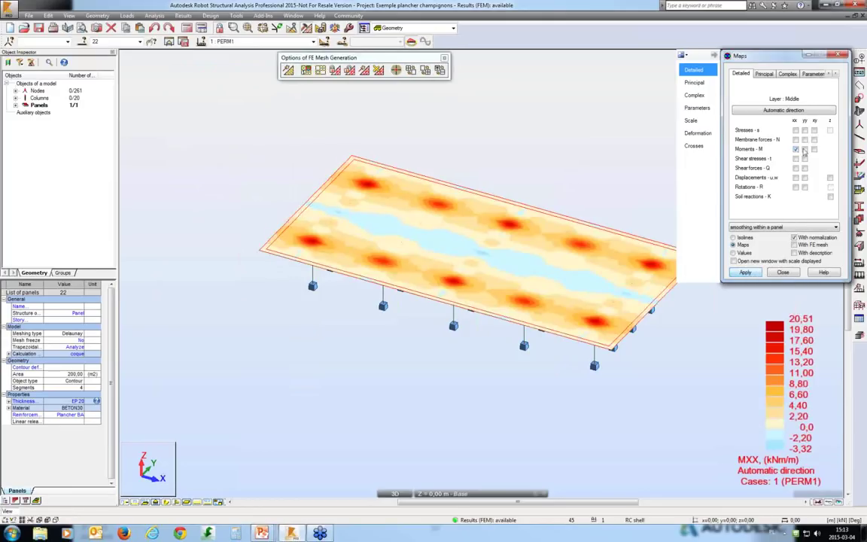
{"action": "left_click", "coordinate": [794, 253]}
{"action": "left_click", "coordinate": [745, 273]}
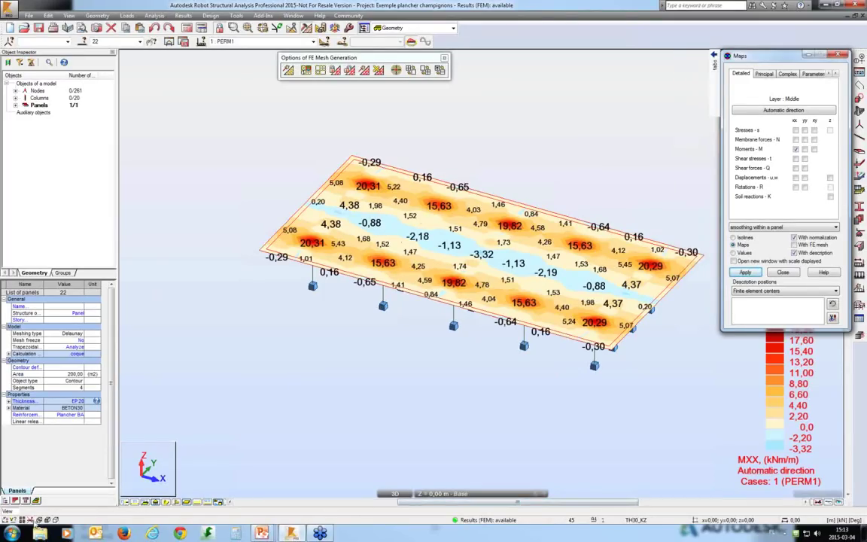
{"action": "left_click", "coordinate": [796, 149]}
{"action": "left_click", "coordinate": [745, 272]}
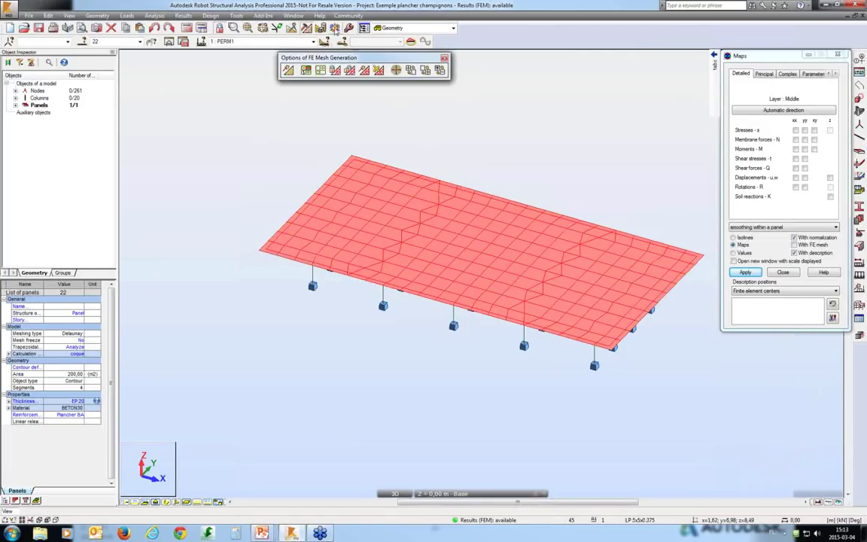
Step: Bring up the Mesh Refinement settings and switch the model to a flat XY plan view of the slab
{"action": "left_click", "coordinate": [426, 73]}
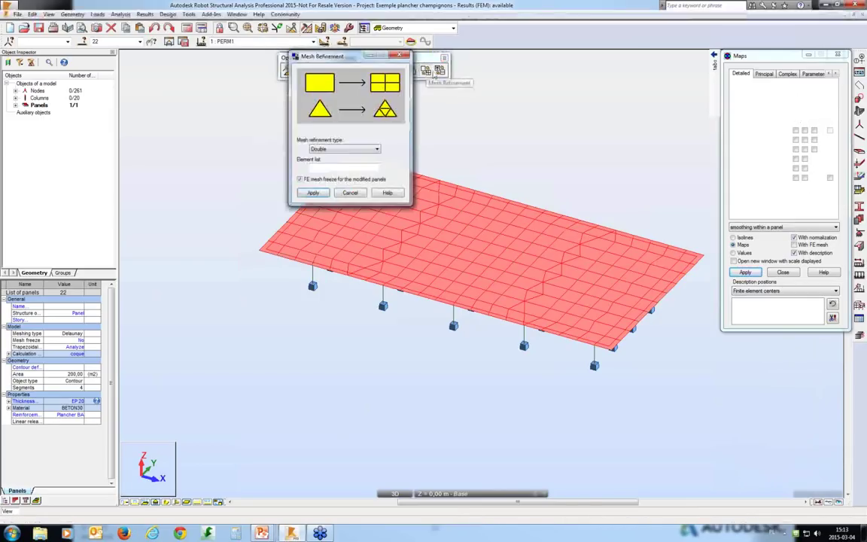
{"action": "left_click_drag", "start_coordinate": [310, 53], "coordinate": [140, 96]}
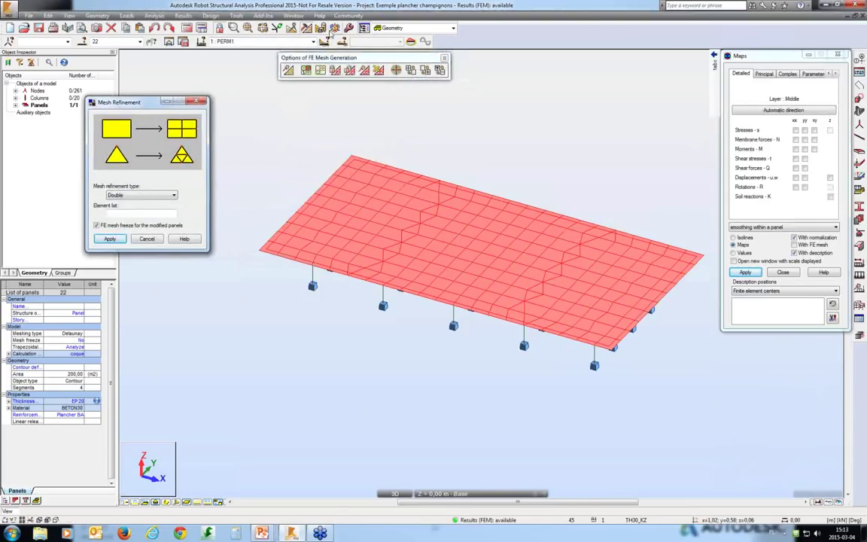
{"action": "left_click", "coordinate": [333, 28]}
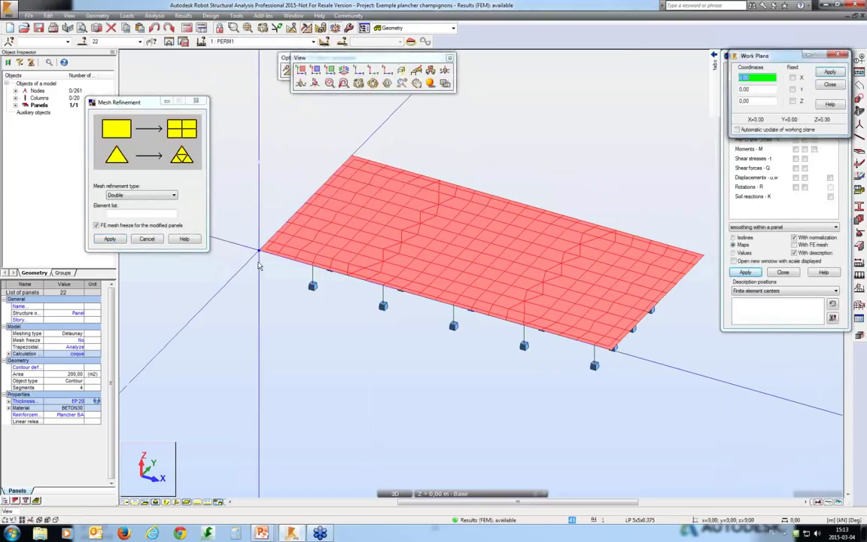
{"action": "left_click", "coordinate": [301, 69]}
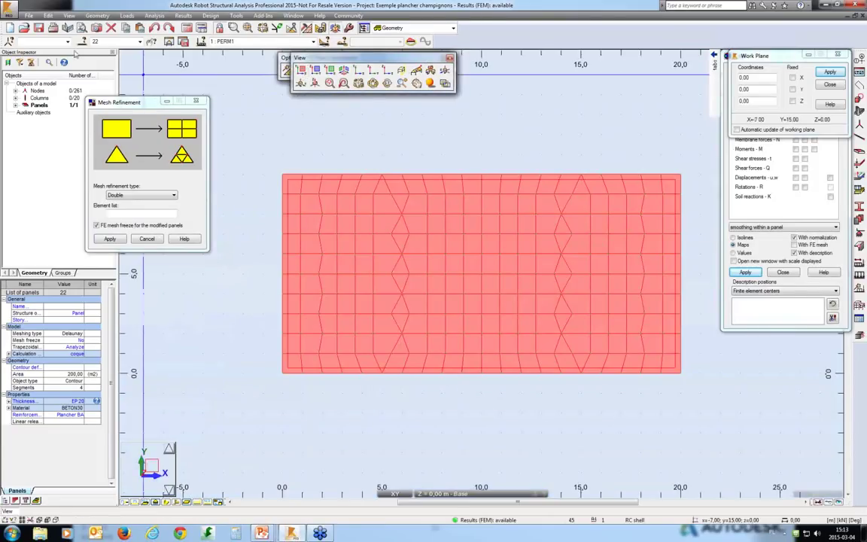
Step: Select every node that belongs to a bar, using the Bar attribute with the value any
{"action": "right_click", "coordinate": [223, 133]}
{"action": "left_click", "coordinate": [251, 140]}
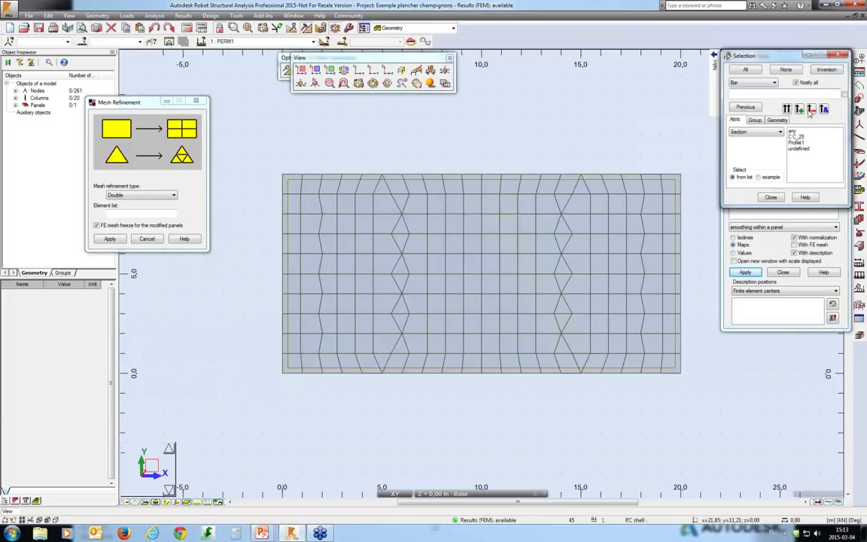
{"action": "left_click", "coordinate": [753, 82]}
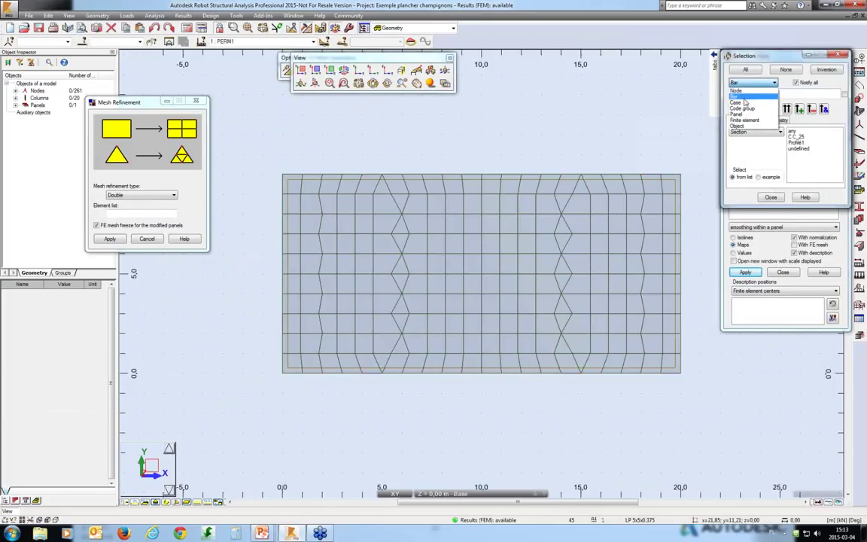
{"action": "left_click", "coordinate": [737, 90]}
{"action": "left_click", "coordinate": [781, 133]}
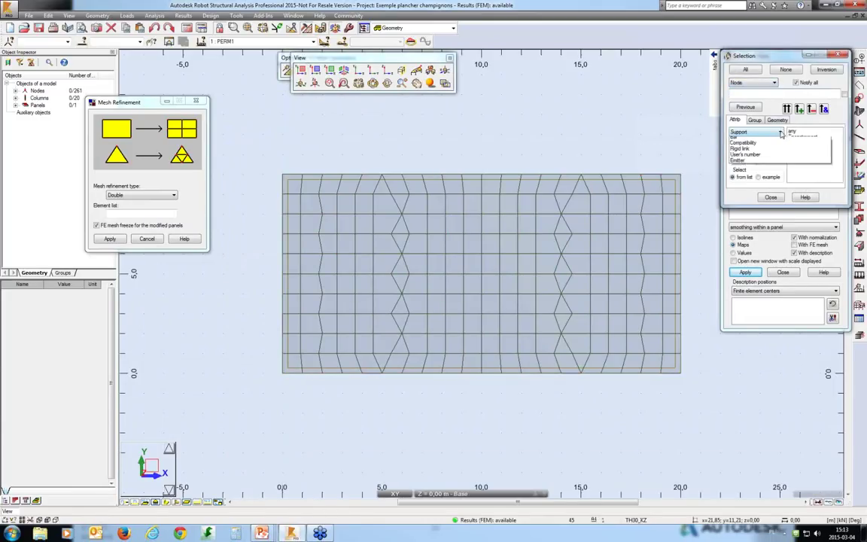
{"action": "left_click", "coordinate": [752, 143]}
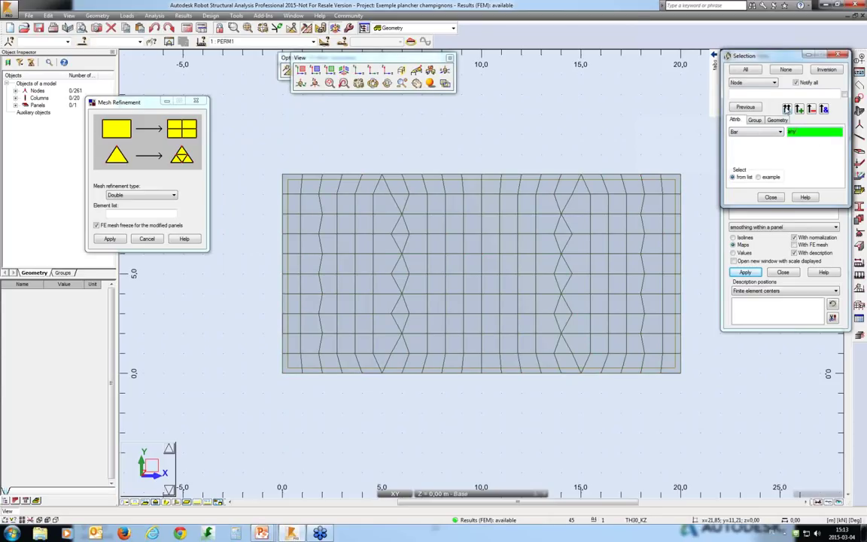
{"action": "left_click", "coordinate": [783, 109]}
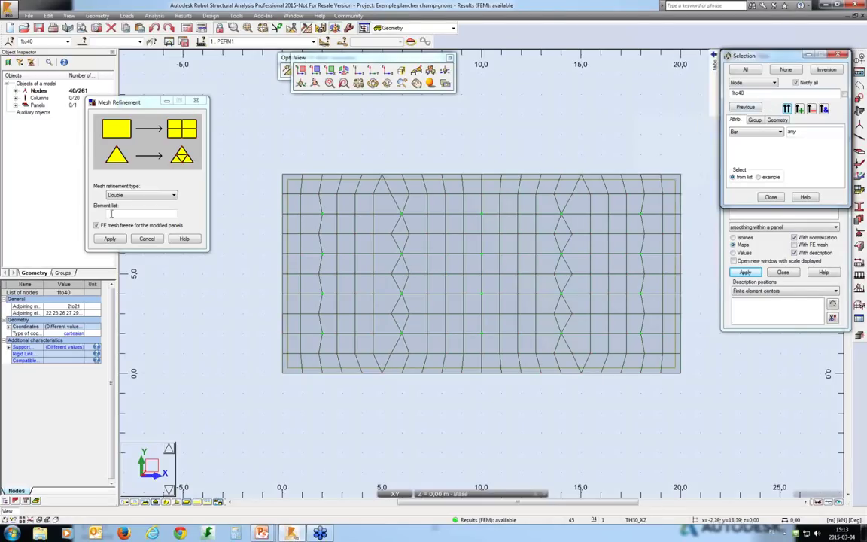
Step: Refine the slab mesh with the Double type in the vertical element bands around the column rows, keeping the mesh freeze on
{"action": "left_click", "coordinate": [123, 215]}
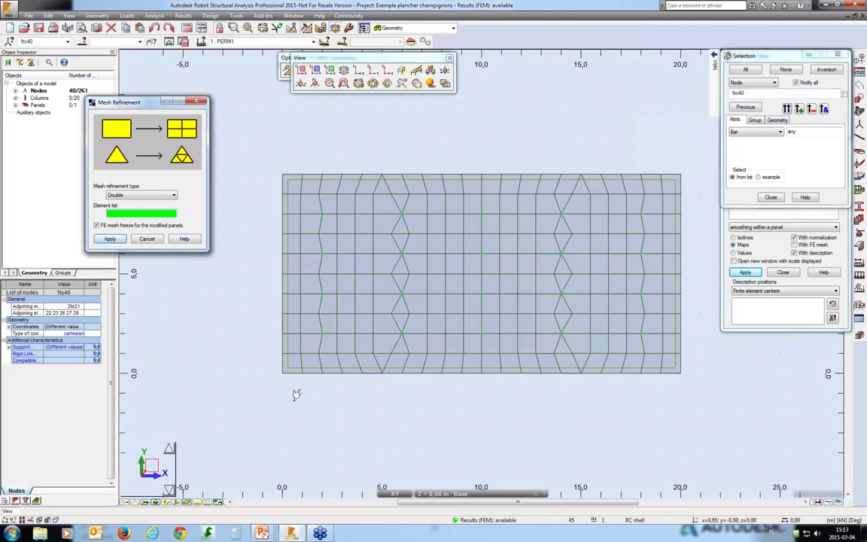
{"action": "left_click_drag", "start_coordinate": [295, 394], "coordinate": [346, 144]}
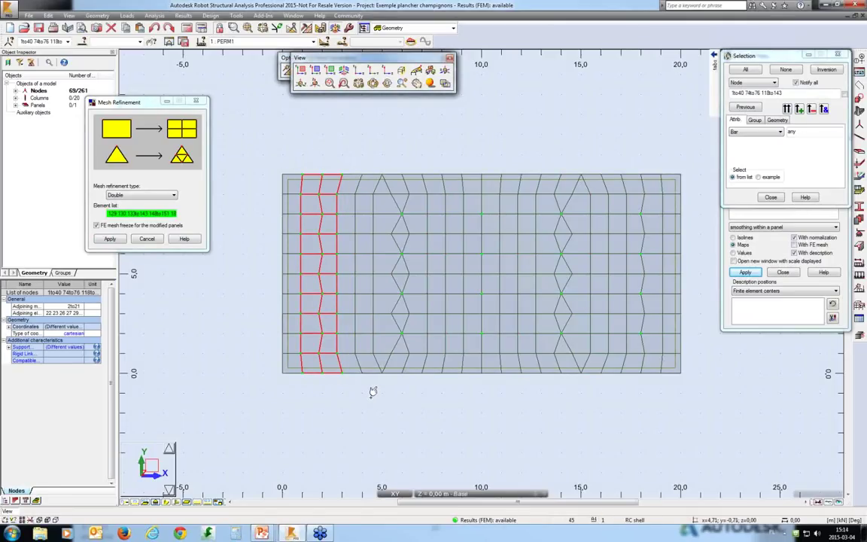
{"action": "left_click_drag", "start_coordinate": [364, 392], "coordinate": [434, 164]}
{"action": "left_click_drag", "start_coordinate": [528, 406], "coordinate": [591, 165]}
{"action": "left_click_drag", "start_coordinate": [458, 384], "coordinate": [519, 147]}
{"action": "left_click_drag", "start_coordinate": [608, 385], "coordinate": [653, 166]}
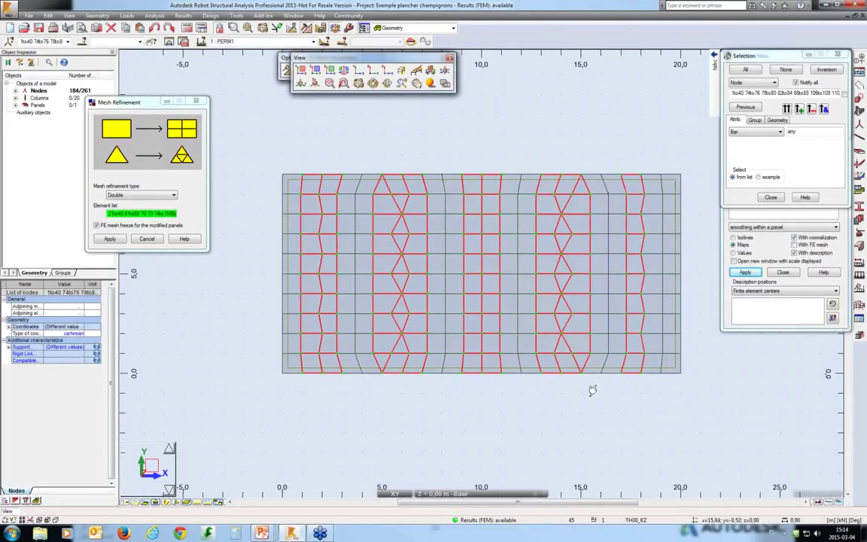
{"action": "left_click_drag", "start_coordinate": [598, 386], "coordinate": [628, 160]}
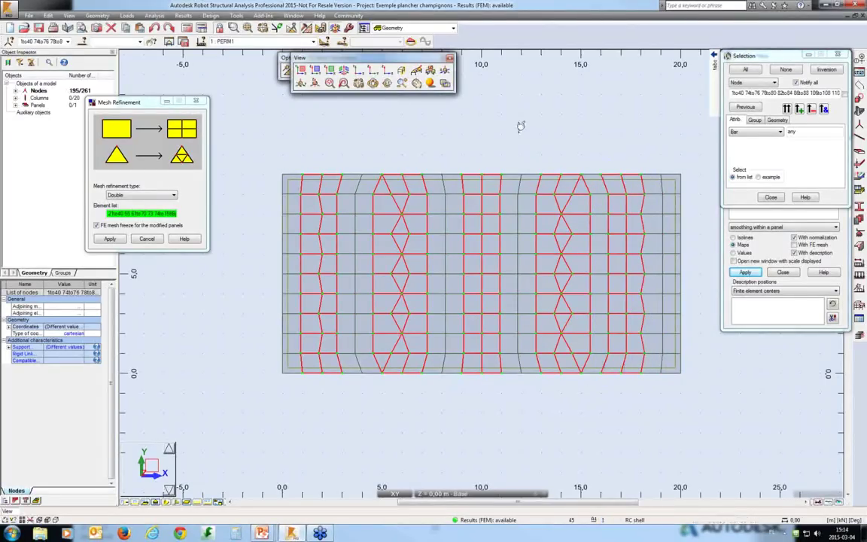
{"action": "left_click", "coordinate": [110, 239]}
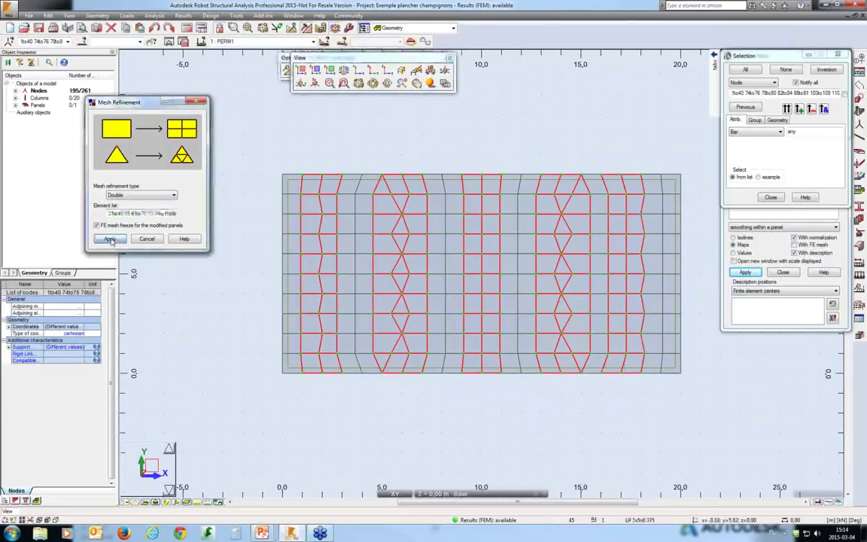
{"action": "left_click", "coordinate": [472, 289]}
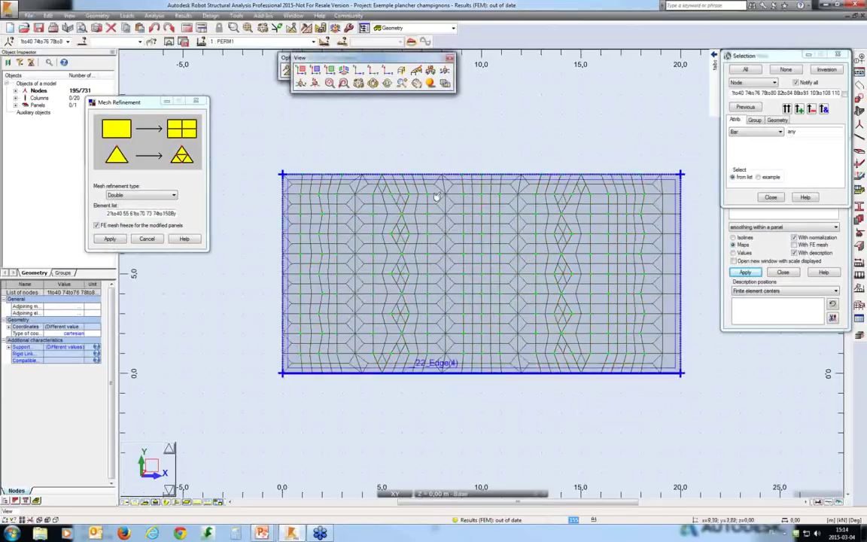
Step: Recalculate the model and display the xx moments map with descriptions on the refined slab mesh
{"action": "left_click", "coordinate": [449, 58]}
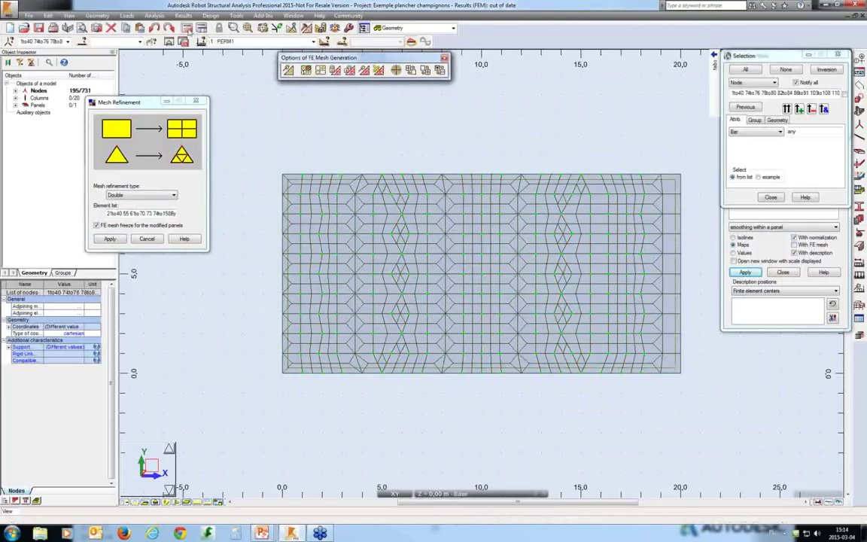
{"action": "left_click", "coordinate": [187, 29]}
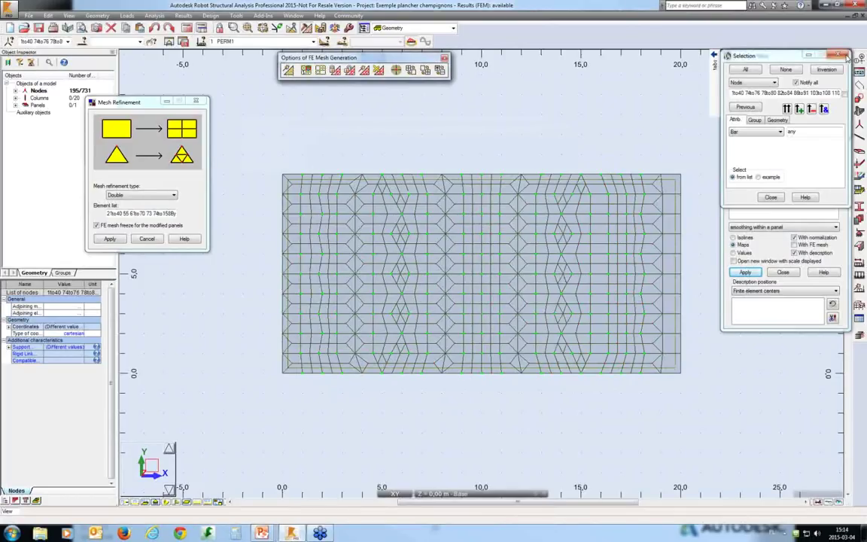
{"action": "left_click", "coordinate": [842, 56]}
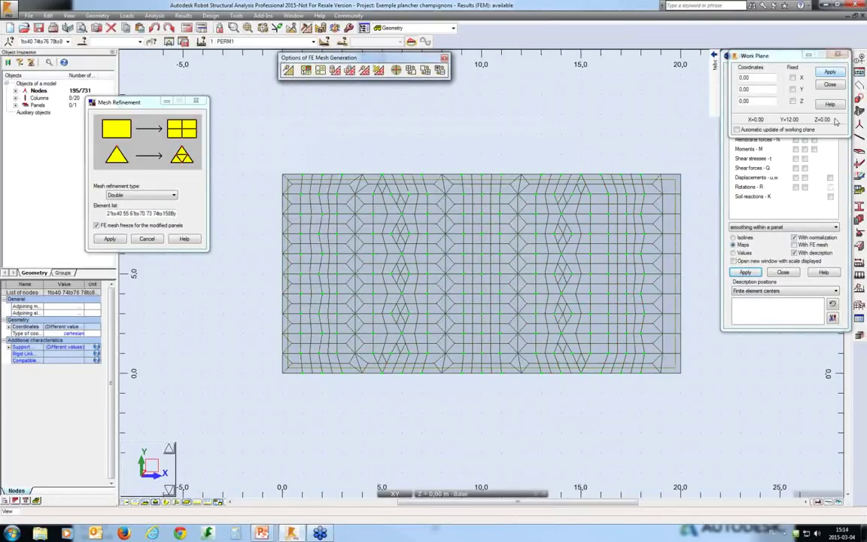
{"action": "left_click", "coordinate": [810, 216]}
{"action": "left_click", "coordinate": [796, 149]}
{"action": "left_click", "coordinate": [745, 273]}
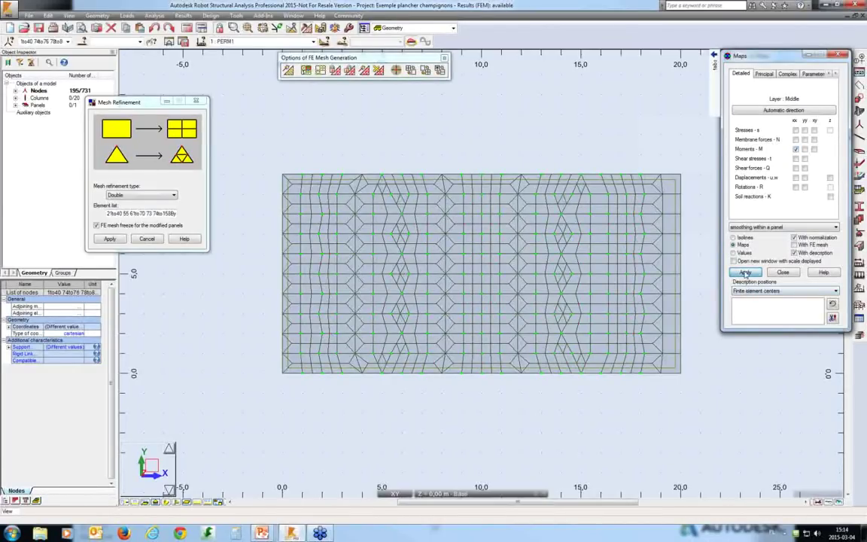
Step: Apply the reduction of forces above columns and walls to the moments map
{"action": "left_click", "coordinate": [812, 74]}
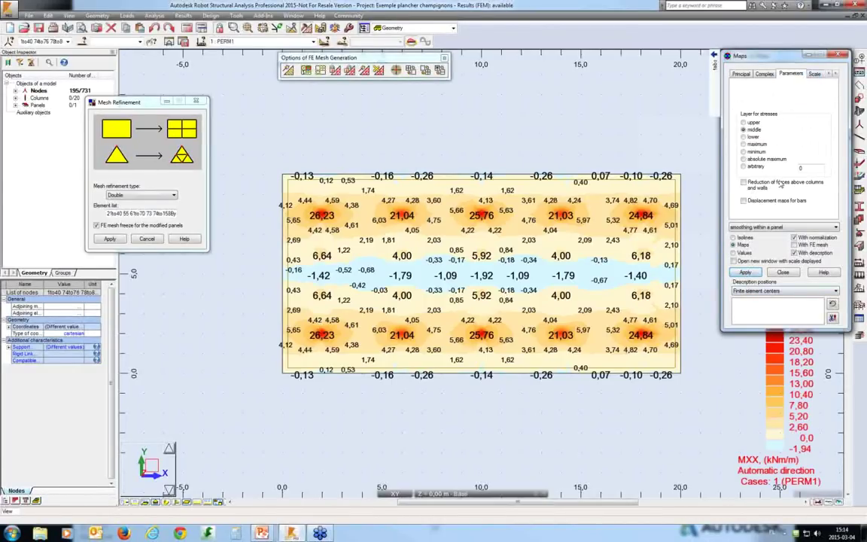
{"action": "left_click", "coordinate": [745, 272]}
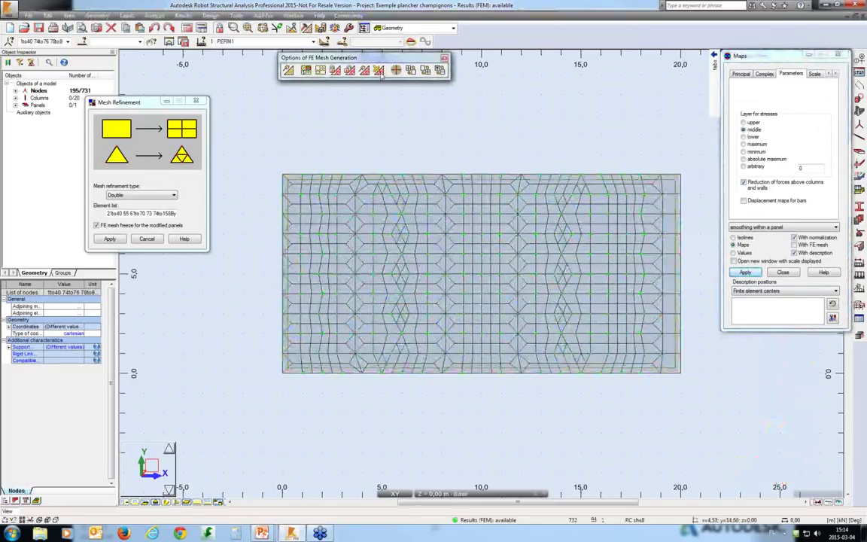
Step: Delete the slab's mesh and accept complex Delaunay meshing with 1,00 m elements, Delaunay + Kang refinement and user emitters
{"action": "left_click", "coordinate": [471, 289]}
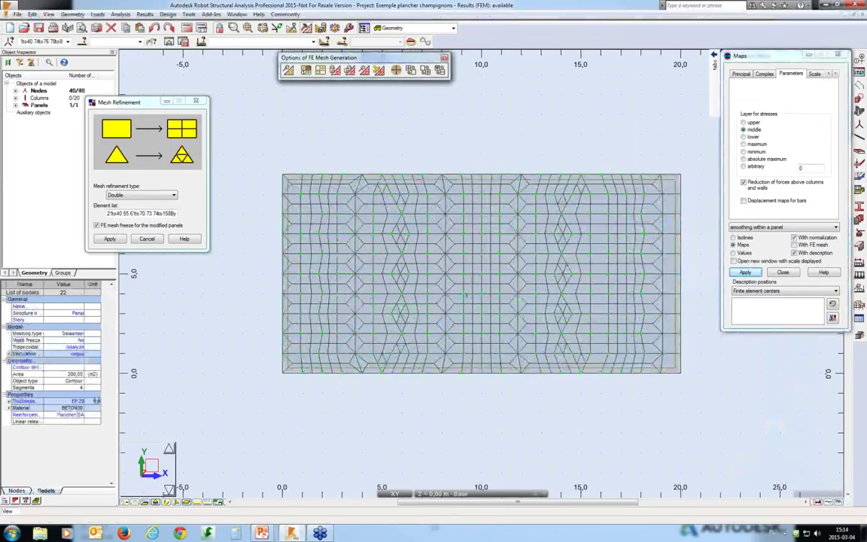
{"action": "left_click", "coordinate": [198, 102]}
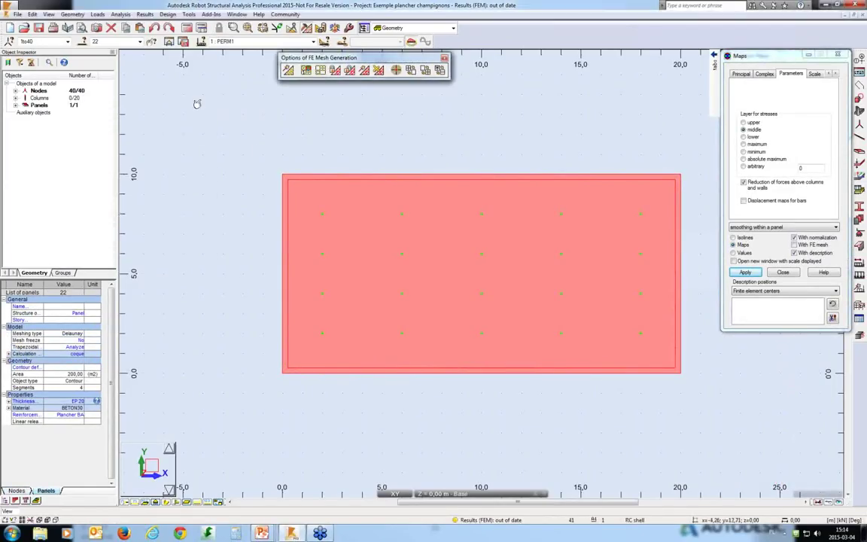
{"action": "left_click", "coordinate": [320, 71]}
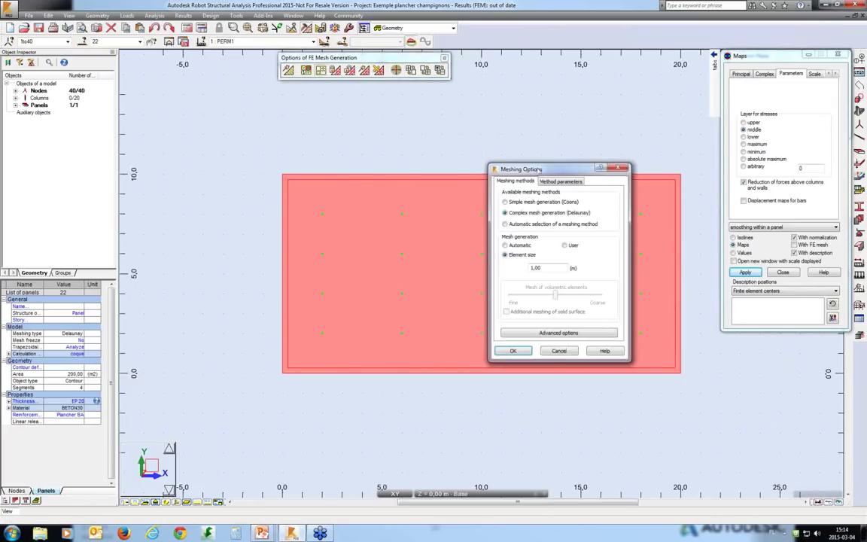
{"action": "left_click_drag", "start_coordinate": [540, 171], "coordinate": [155, 137]}
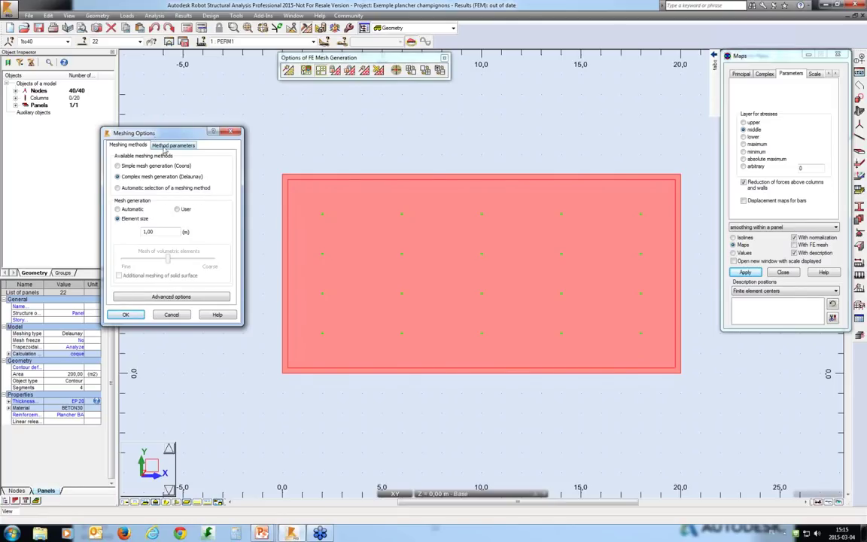
{"action": "left_click", "coordinate": [164, 147]}
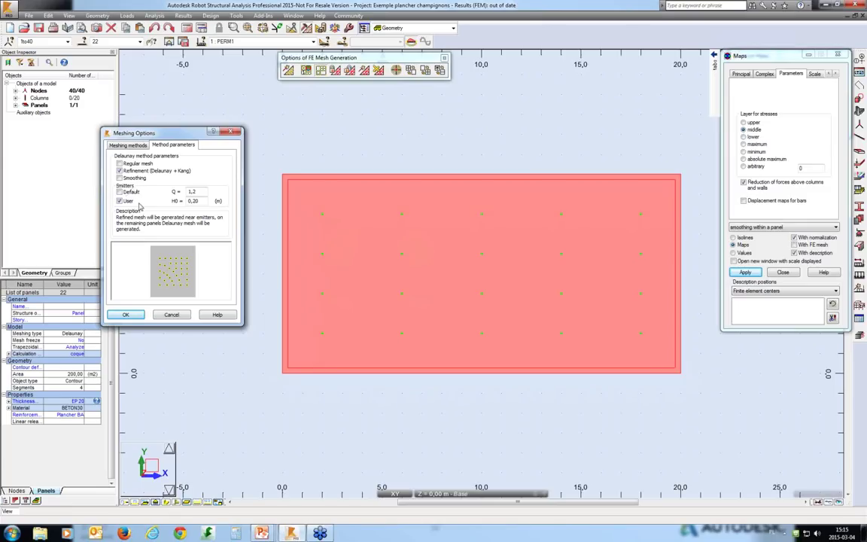
{"action": "left_click", "coordinate": [126, 315]}
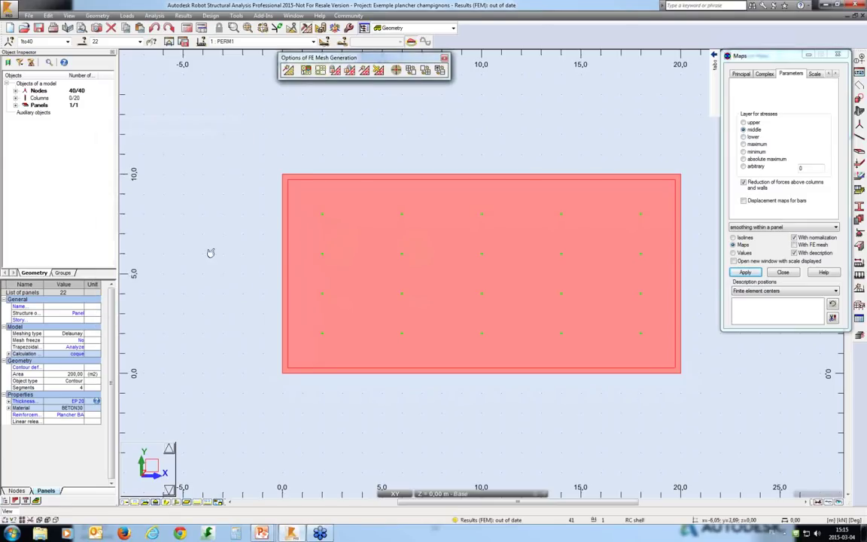
Step: Define emitters with constant mesh density and H0 = 0.2 m at all the column-head nodes of the slab
{"action": "left_click_drag", "start_coordinate": [312, 356], "coordinate": [647, 199]}
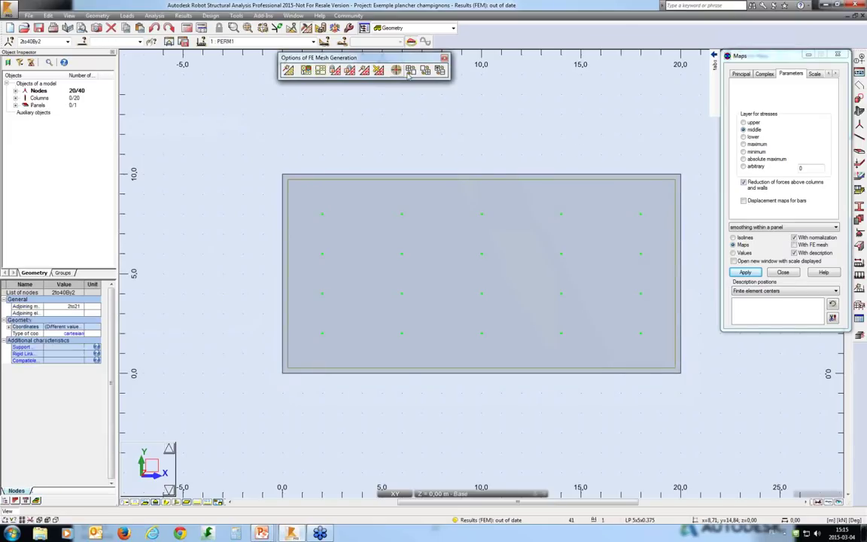
{"action": "left_click", "coordinate": [396, 69]}
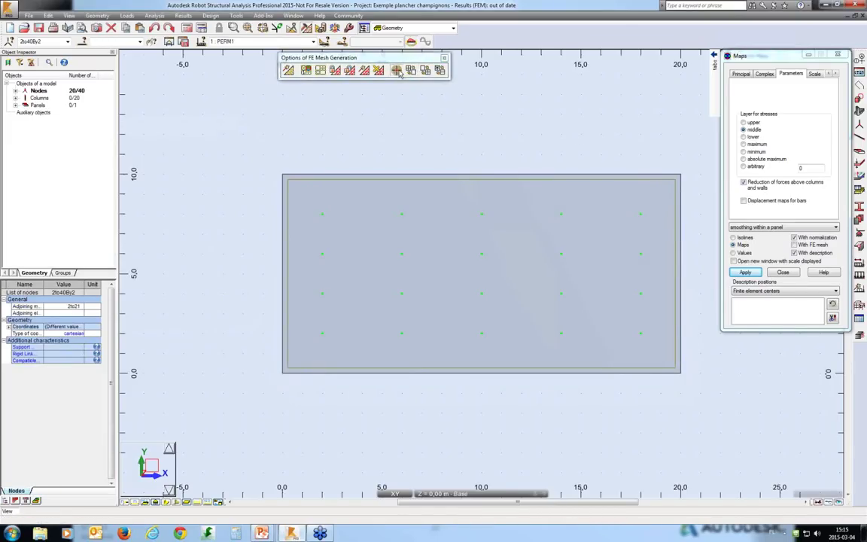
{"action": "left_click_drag", "start_coordinate": [580, 83], "coordinate": [189, 83]}
{"action": "left_click", "coordinate": [150, 185]}
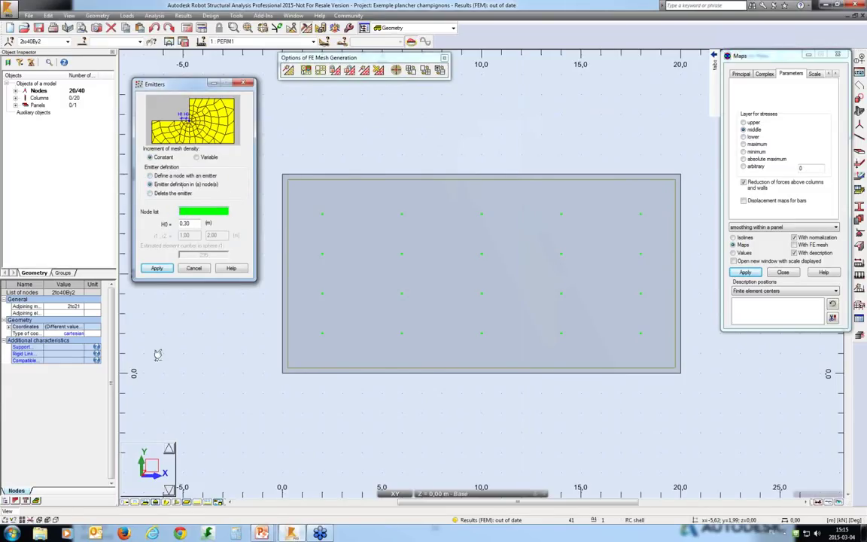
{"action": "left_click", "coordinate": [187, 213]}
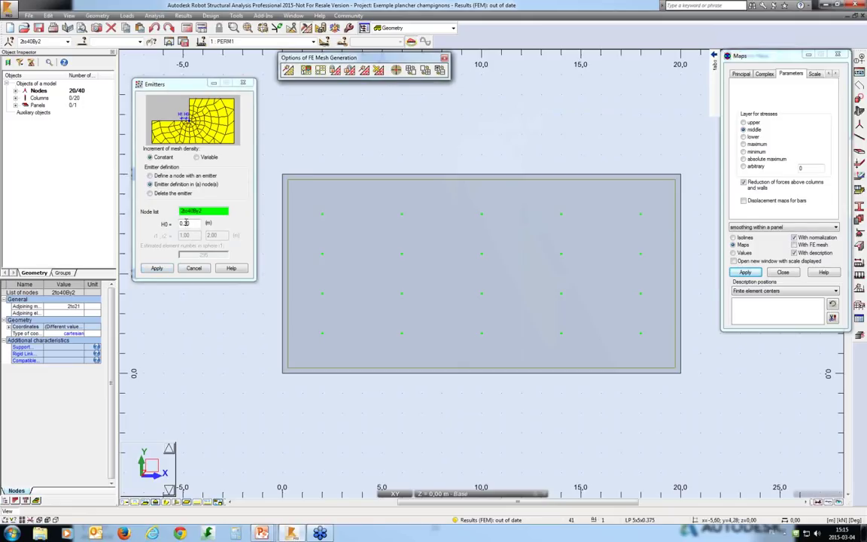
{"action": "left_click", "coordinate": [185, 223]}
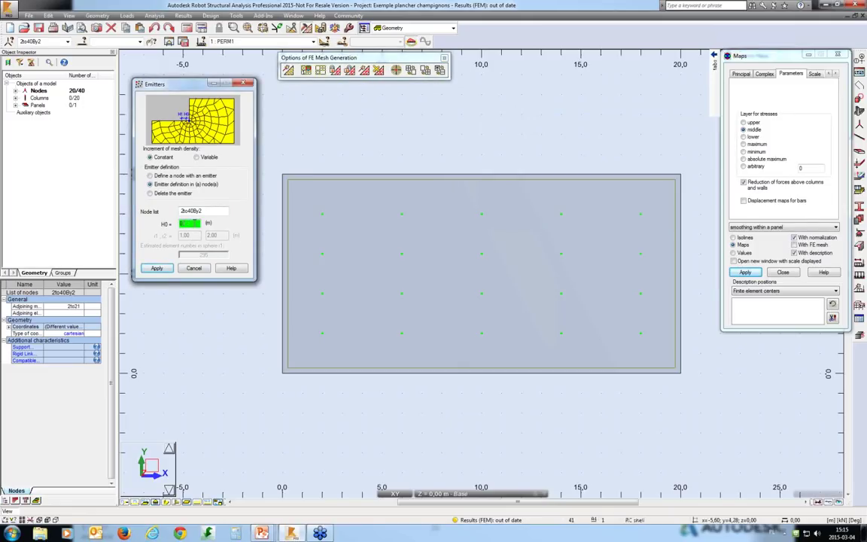
{"action": "left_click", "coordinate": [156, 268]}
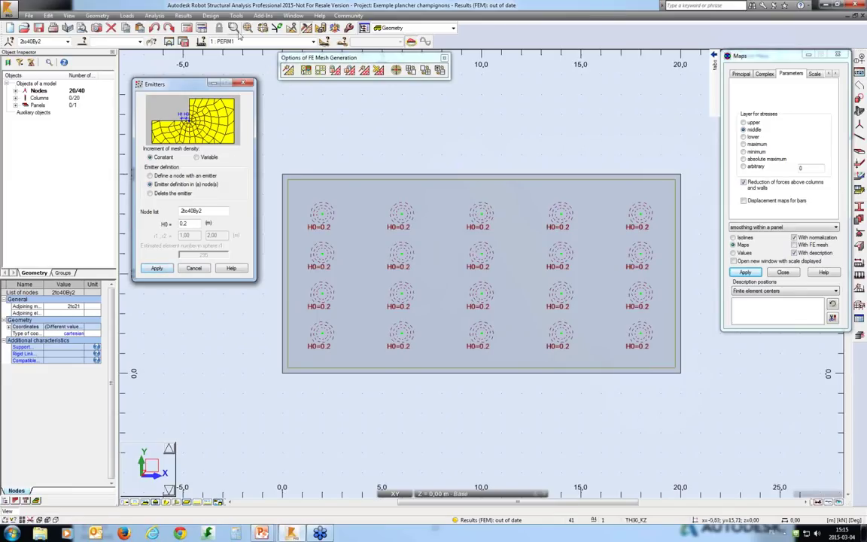
Step: Recalculate the model and display the xx moments map on the slab meshed with emitters
{"action": "left_click", "coordinate": [187, 28]}
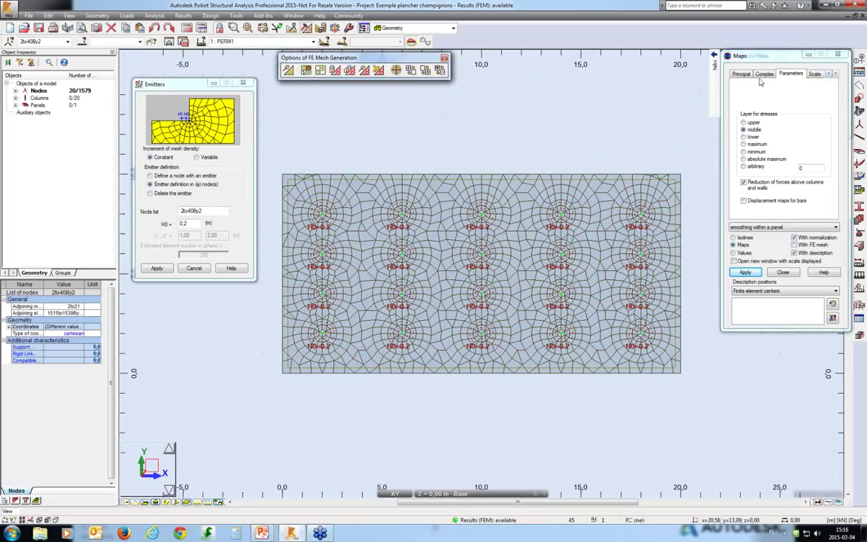
{"action": "left_click", "coordinate": [829, 73]}
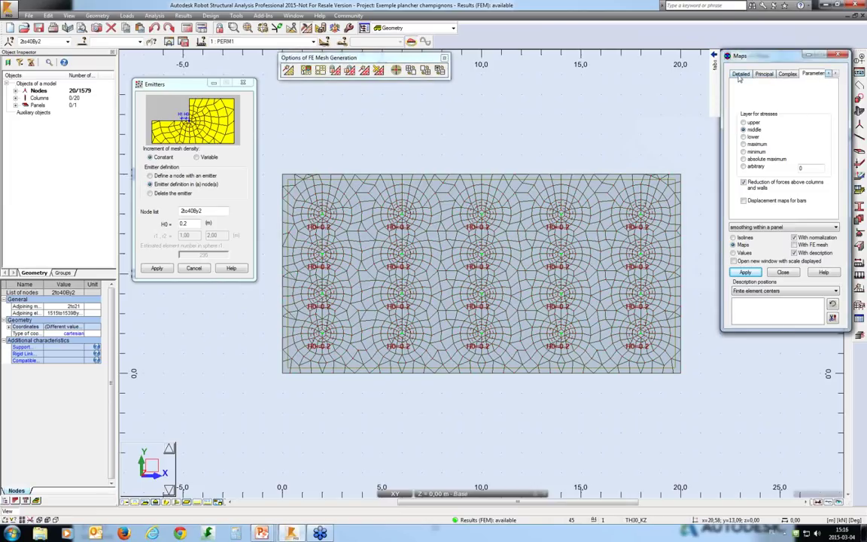
{"action": "left_click", "coordinate": [740, 73]}
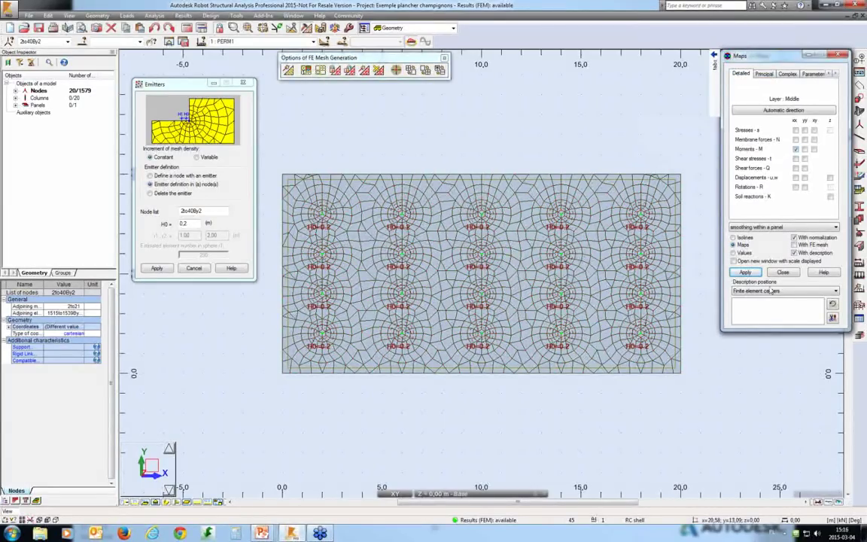
{"action": "left_click", "coordinate": [745, 273]}
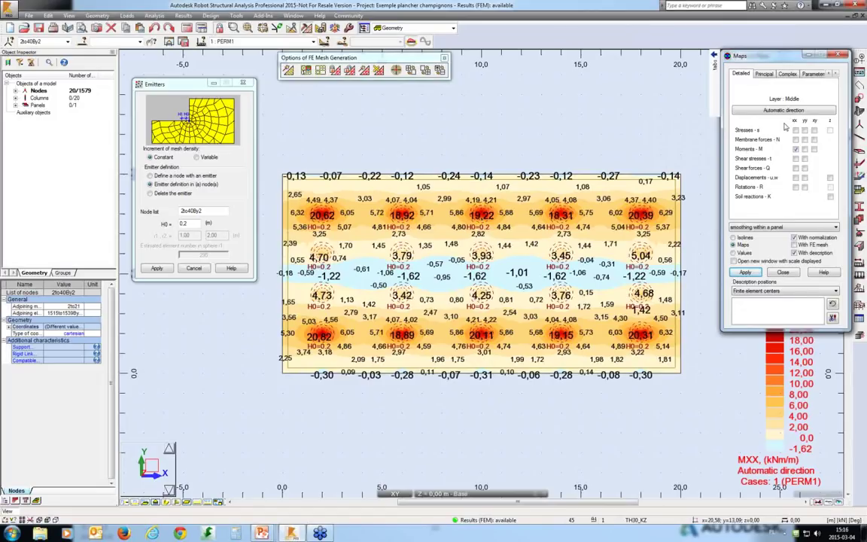
Step: Open the project Dimensions trop différentes.rtd without saving the changes to the current project
{"action": "left_click", "coordinate": [826, 6]}
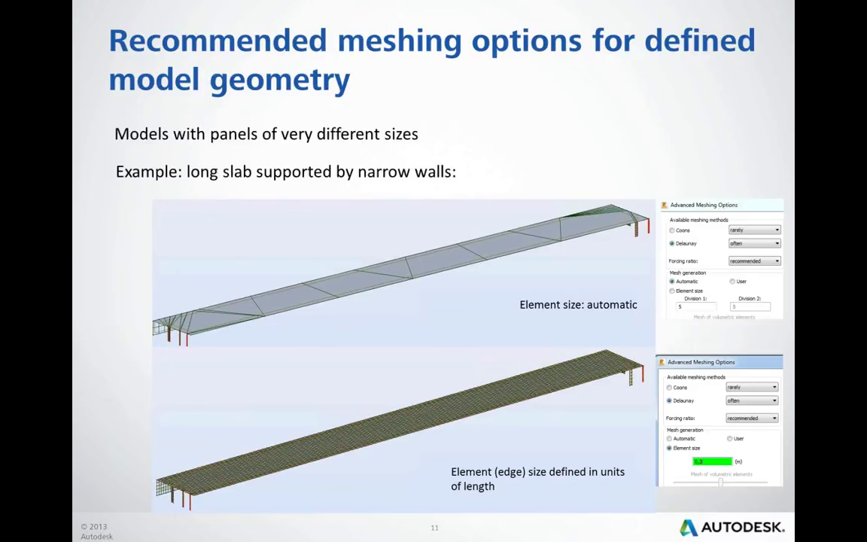
{"action": "key", "text": "alt+Tab"}
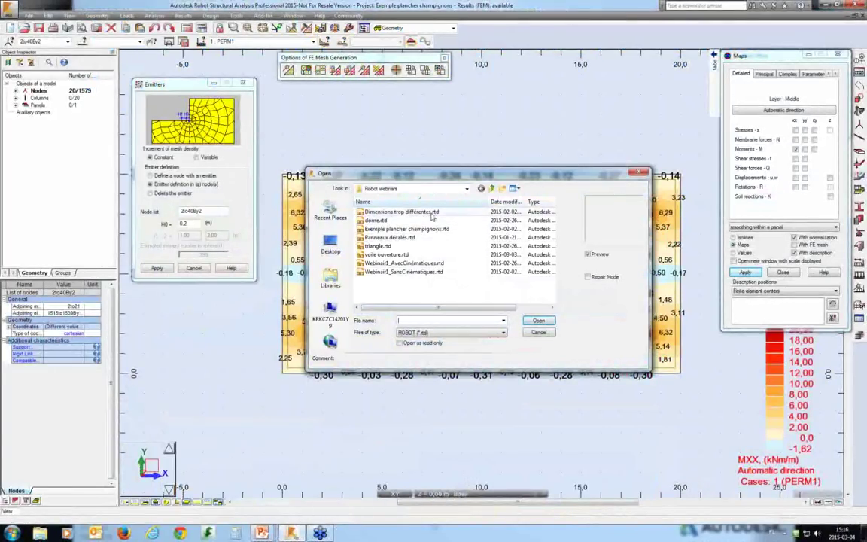
{"action": "left_click", "coordinate": [431, 212]}
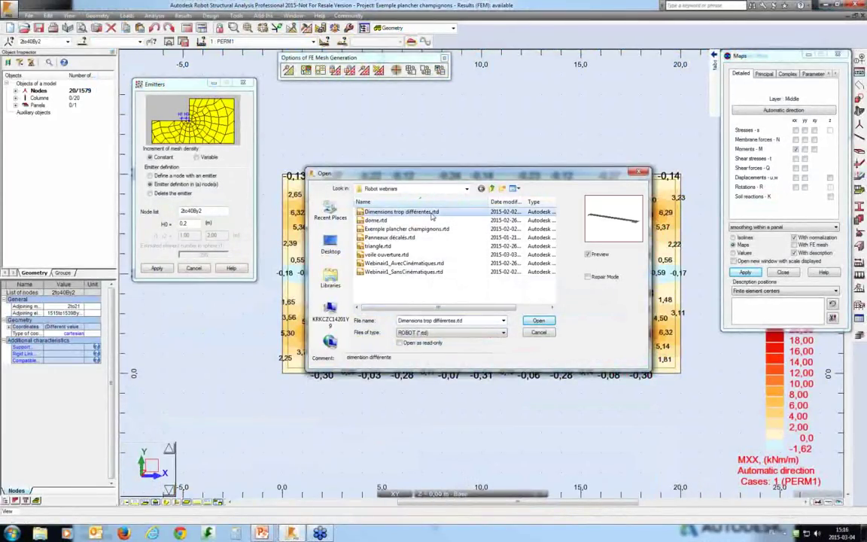
{"action": "left_click", "coordinate": [539, 321]}
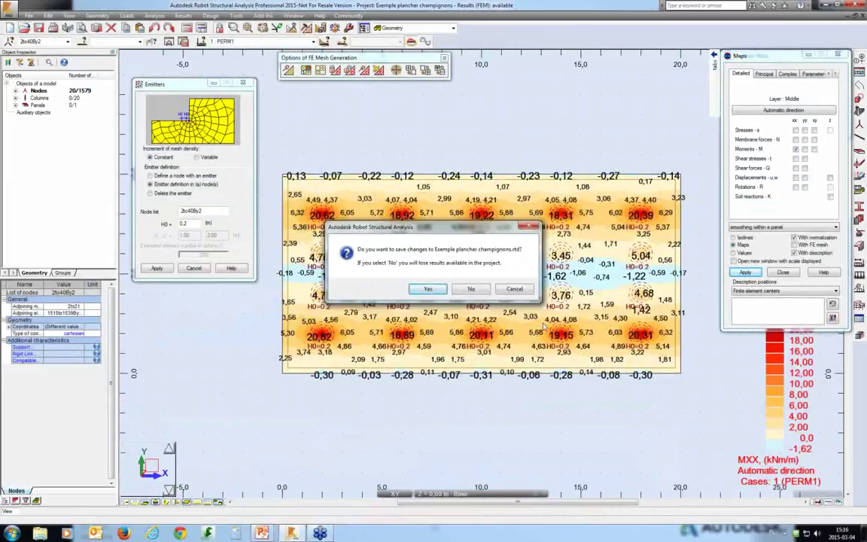
{"action": "left_click", "coordinate": [478, 288]}
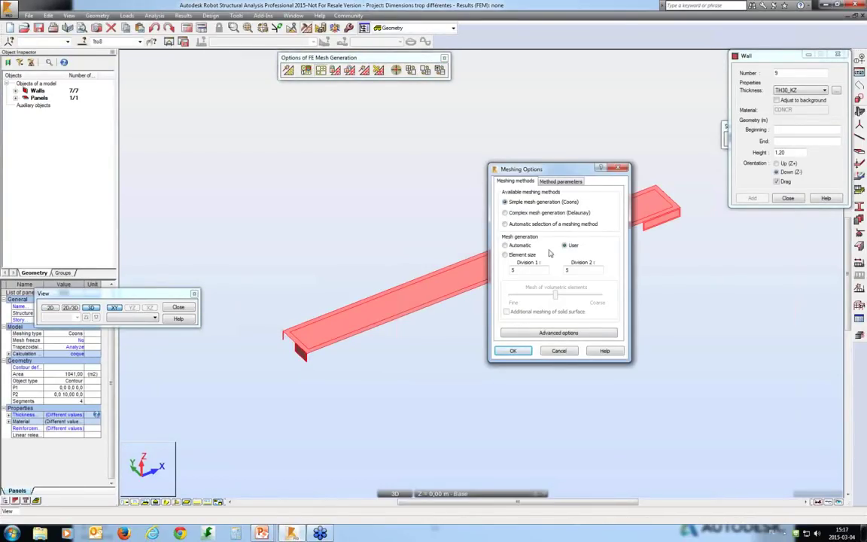
Step: Mesh all panels with the existing meshing options and check the mesh quality of all panels with a precision of 0.5
{"action": "left_click", "coordinate": [558, 350]}
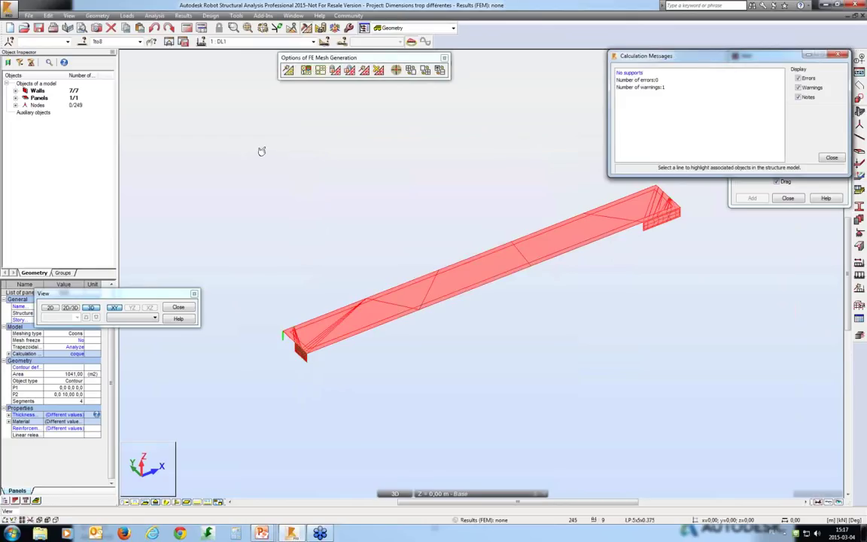
{"action": "left_click", "coordinate": [256, 147]}
{"action": "left_click", "coordinate": [440, 69]}
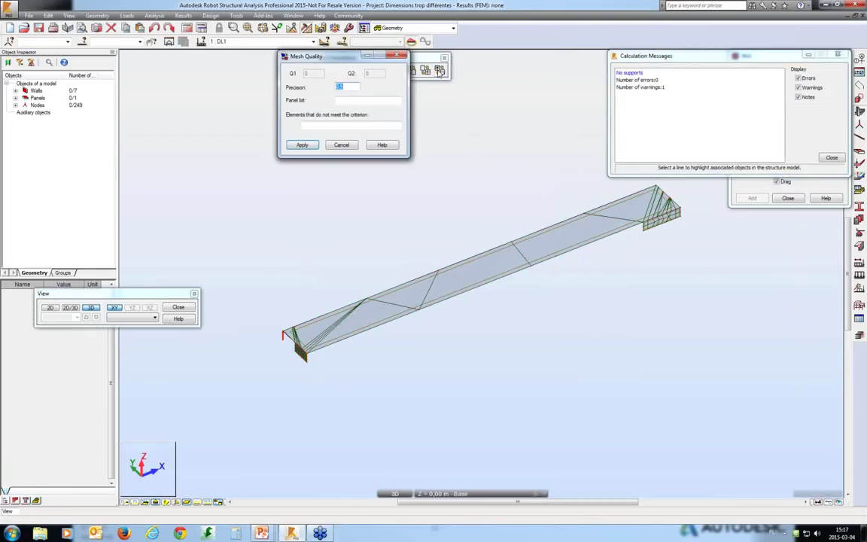
{"action": "left_click", "coordinate": [341, 101]}
{"action": "type", "text": "1"}
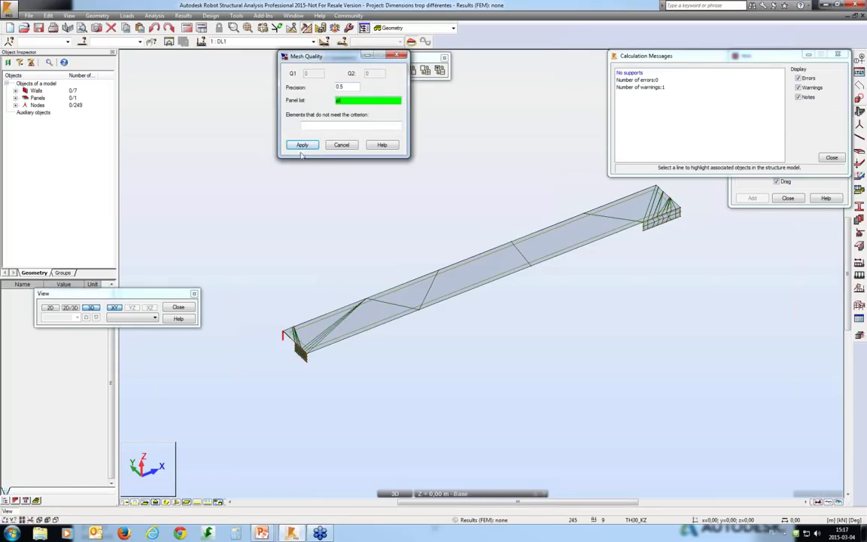
{"action": "left_click", "coordinate": [302, 144]}
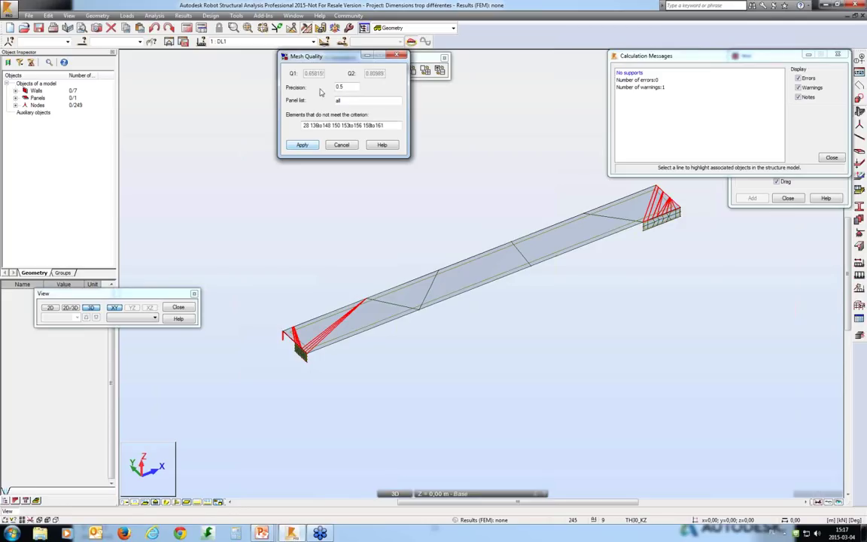
{"action": "left_click_drag", "start_coordinate": [328, 58], "coordinate": [208, 92]}
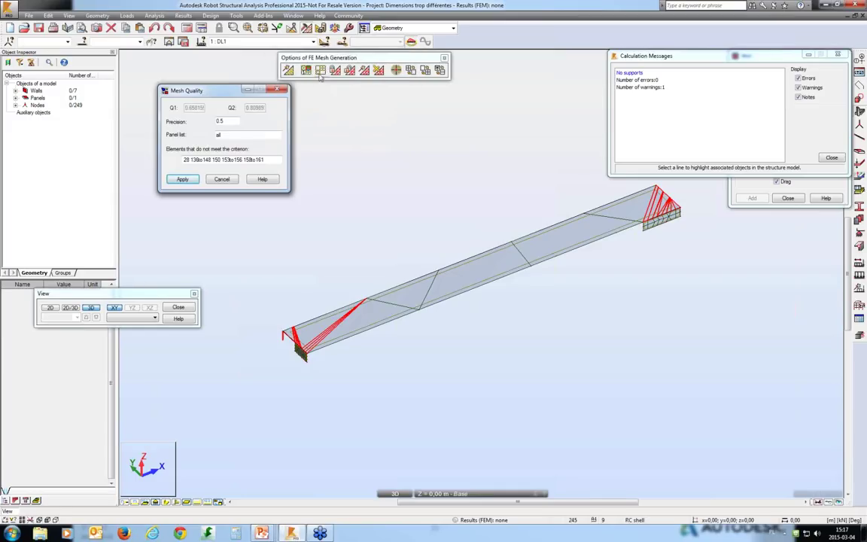
Step: Remesh all panels with simple Coons mesh generation and an element size of 0,5 m
{"action": "left_click", "coordinate": [289, 70]}
{"action": "left_click", "coordinate": [470, 286]}
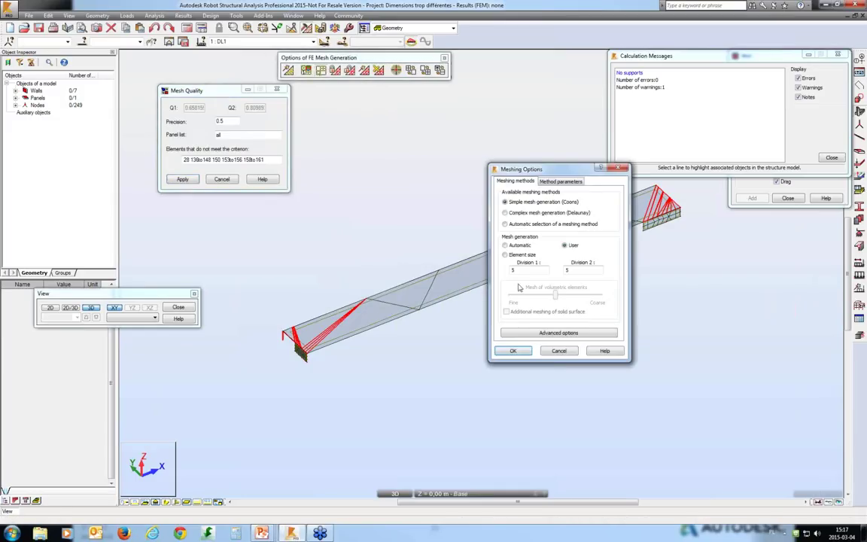
{"action": "left_click", "coordinate": [516, 256]}
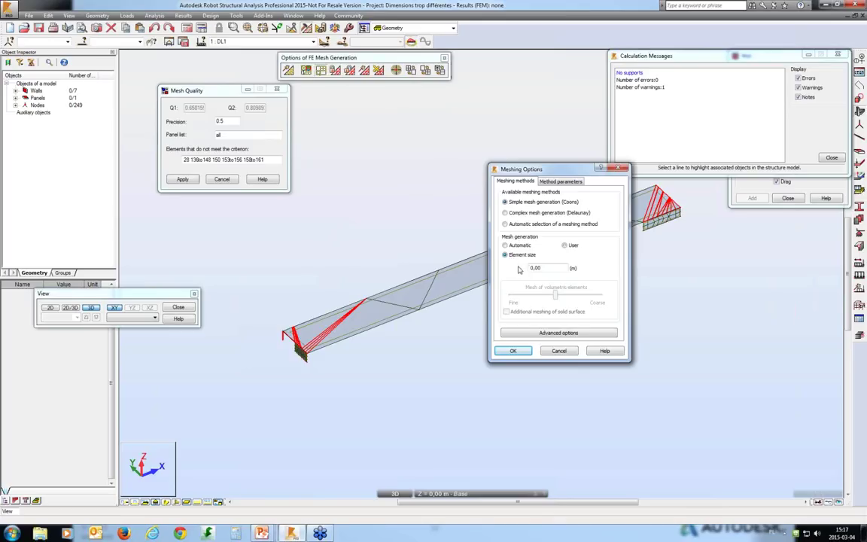
{"action": "left_click_drag", "start_coordinate": [535, 268], "coordinate": [569, 268]}
{"action": "type", "text": "0,5"}
{"action": "left_click", "coordinate": [535, 214]}
{"action": "left_click", "coordinate": [506, 202]}
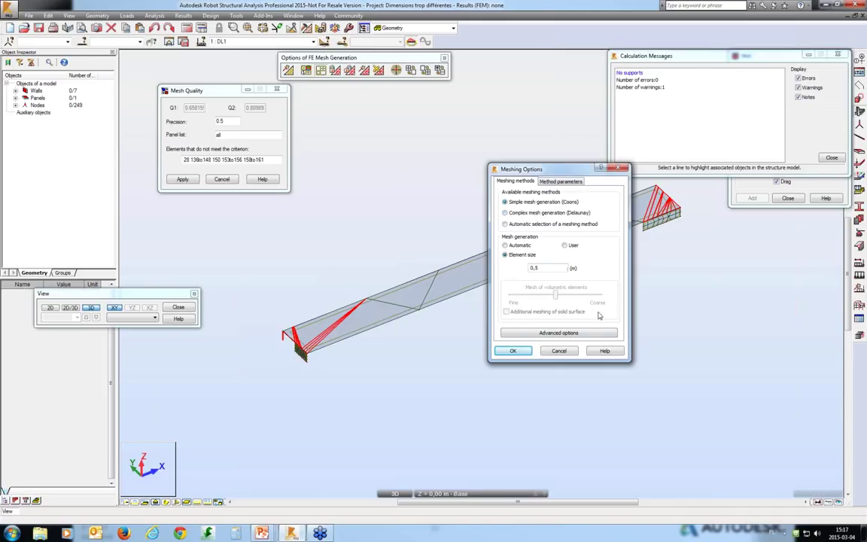
{"action": "left_click", "coordinate": [513, 351]}
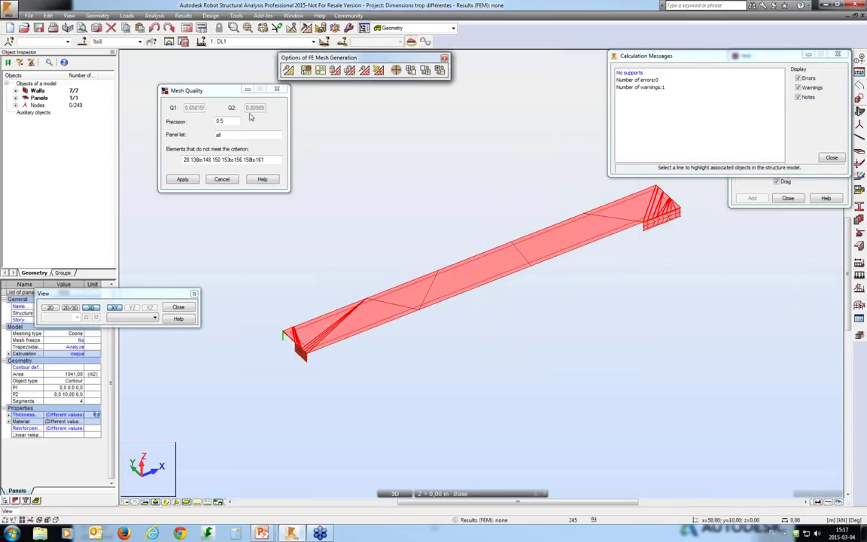
{"action": "left_click", "coordinate": [289, 69]}
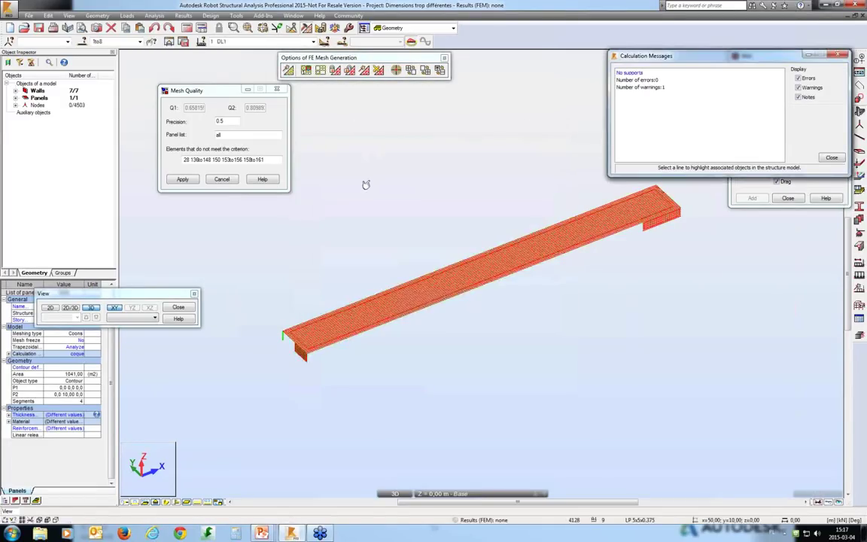
Step: Recheck the mesh quality of all panels with a precision of 0.5 and examine the flagged element at the slab corner above the narrow wall
{"action": "left_click", "coordinate": [214, 134]}
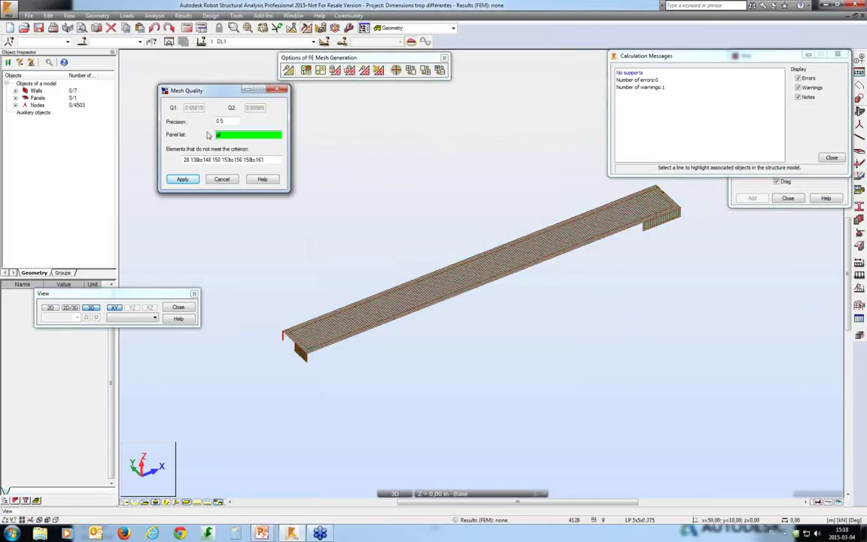
{"action": "left_click", "coordinate": [183, 179]}
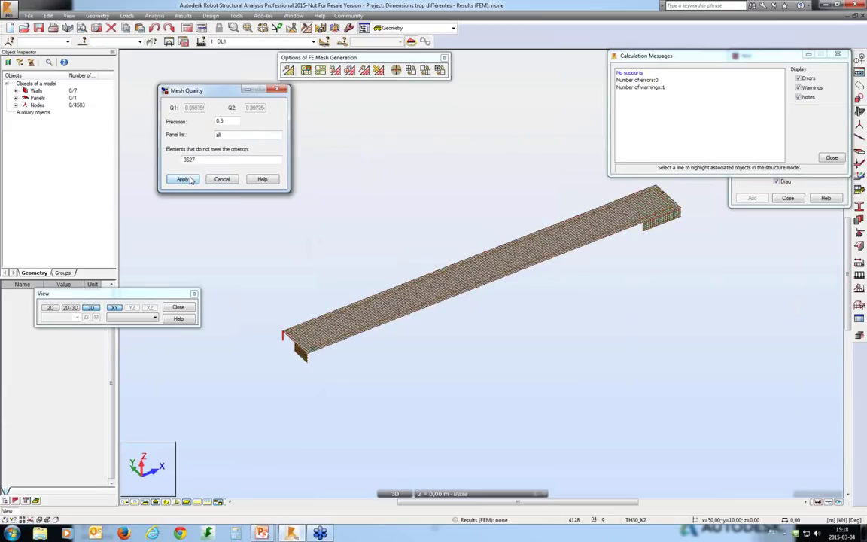
{"action": "scroll", "coordinate": [315, 337], "scroll_direction": "up", "scroll_amount": 2}
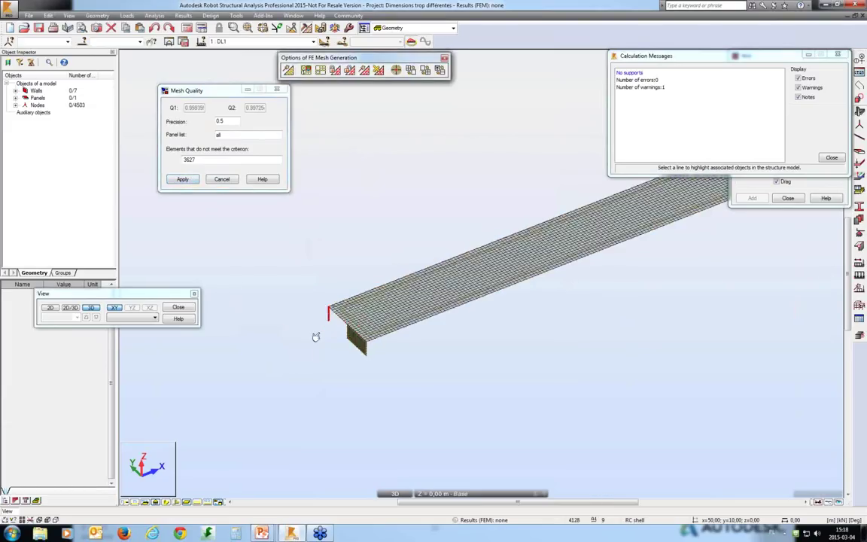
{"action": "scroll", "coordinate": [316, 337], "scroll_direction": "up", "scroll_amount": 5}
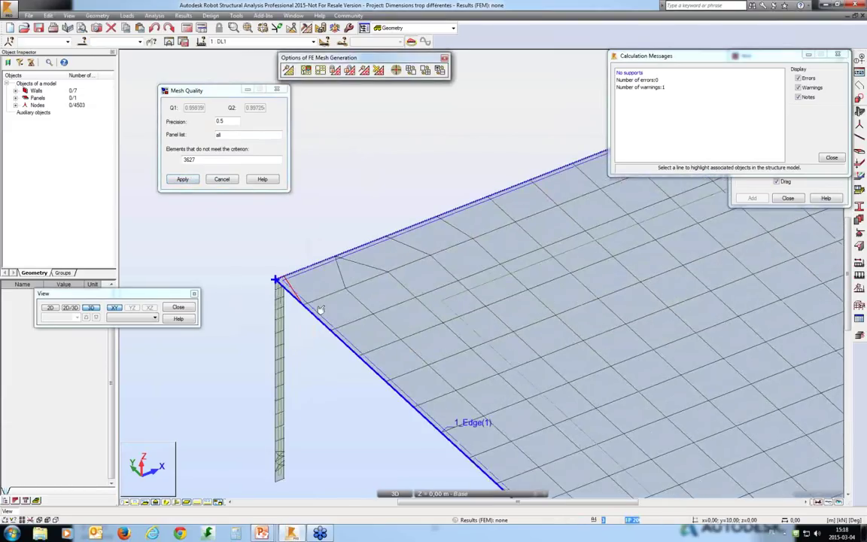
{"action": "scroll", "coordinate": [288, 367], "scroll_direction": "up", "scroll_amount": 2}
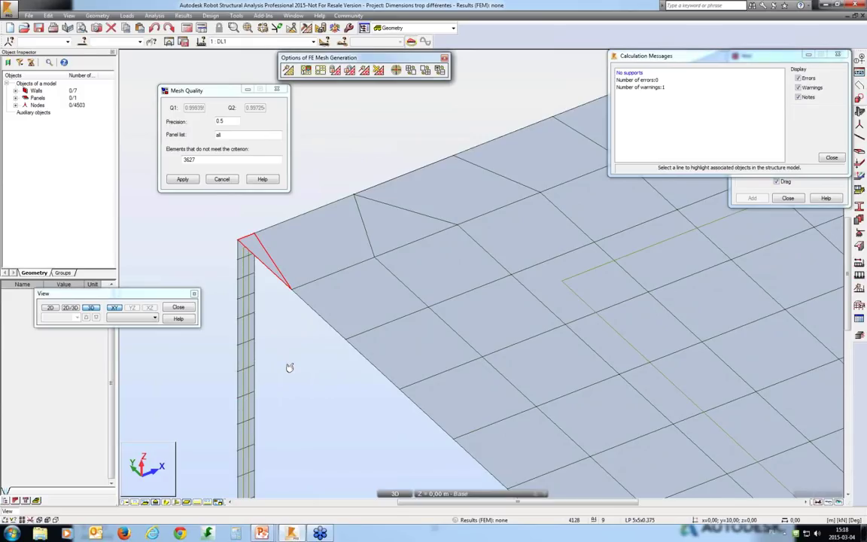
{"action": "left_click", "coordinate": [839, 56]}
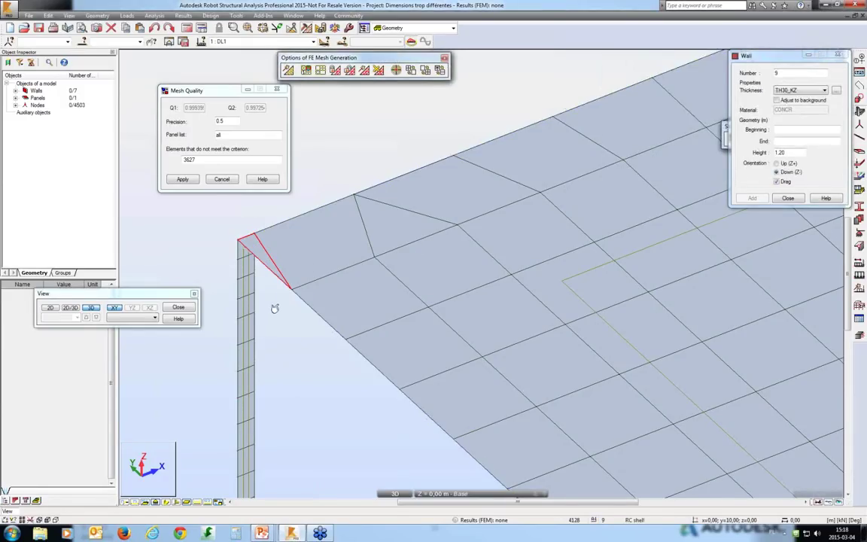
Step: Move the mesh node on the slab edge next to the corner by the translation vector 0; 0.2; 0 m
{"action": "left_click", "coordinate": [286, 233]}
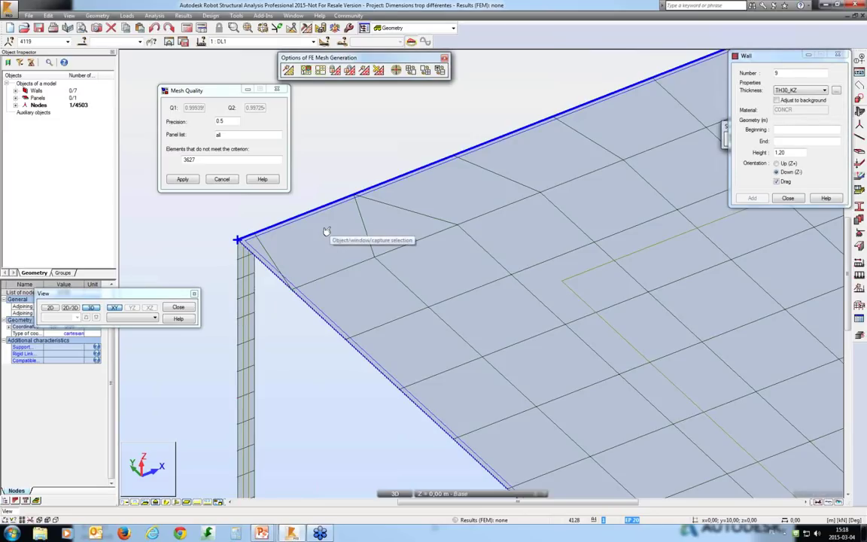
{"action": "key", "text": "Escape"}
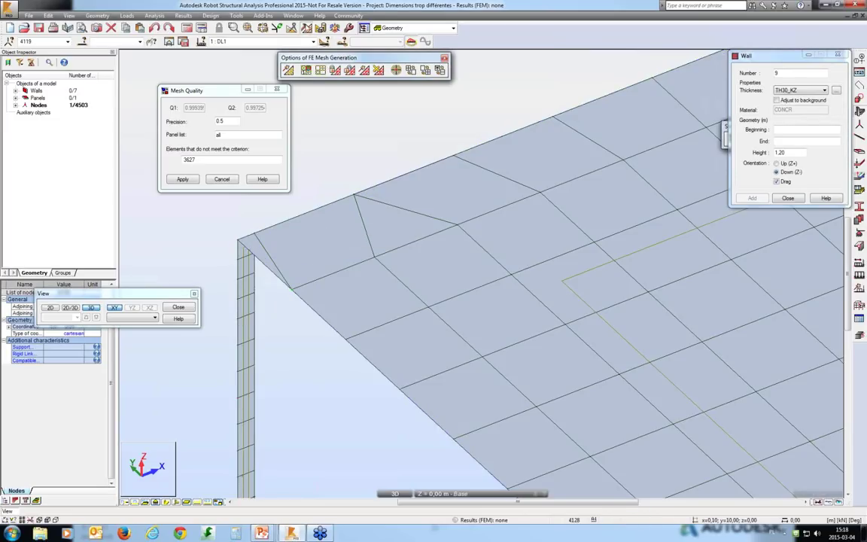
{"action": "left_click", "coordinate": [292, 28]}
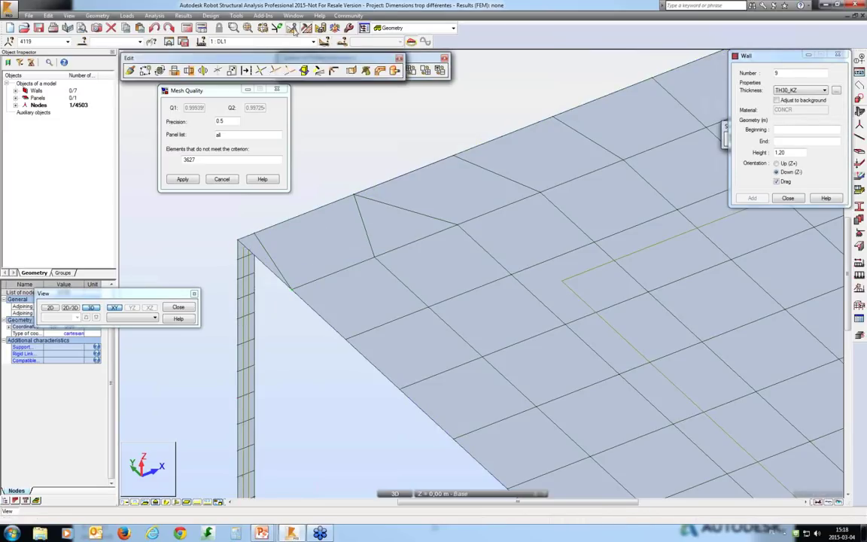
{"action": "left_click", "coordinate": [144, 71]}
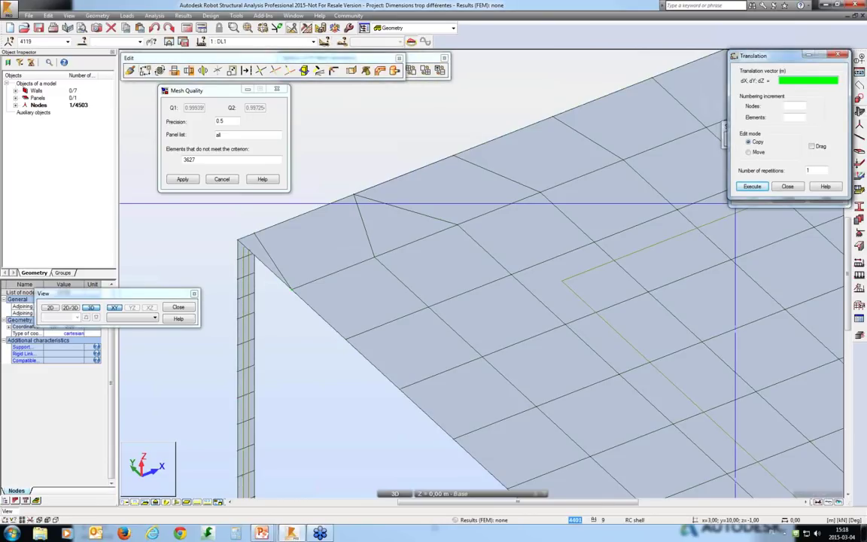
{"action": "type", "text": "0,3"}
{"action": "type", "text": ",0"}
{"action": "left_click", "coordinate": [749, 152]}
{"action": "left_click", "coordinate": [753, 186]}
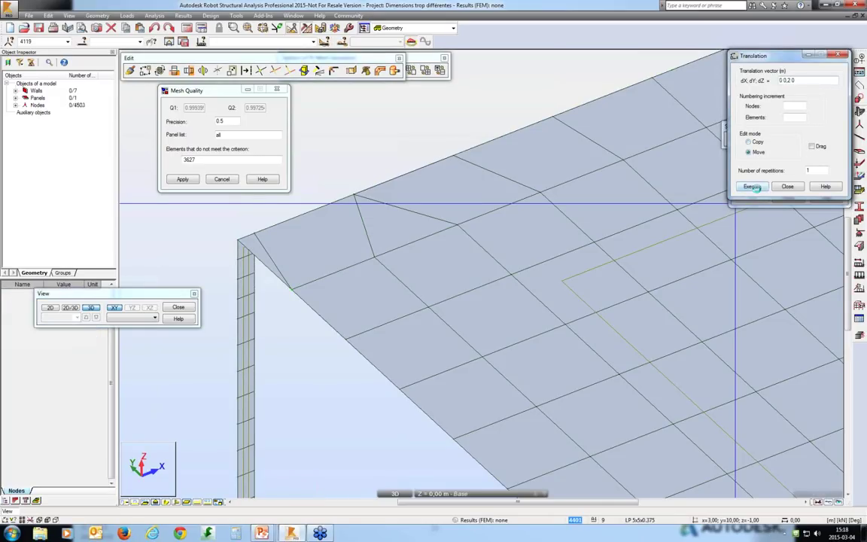
Step: Check the mesh quality of all panels again with a precision of 0.5 and inspect the adjusted slab corner
{"action": "left_click", "coordinate": [193, 183]}
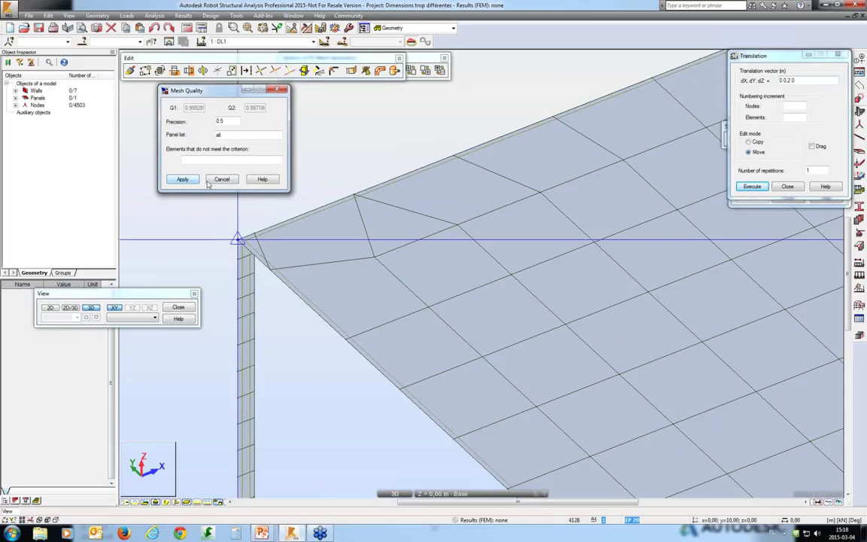
{"action": "left_click", "coordinate": [319, 217]}
{"action": "scroll", "coordinate": [319, 217], "scroll_direction": "down", "scroll_amount": 5}
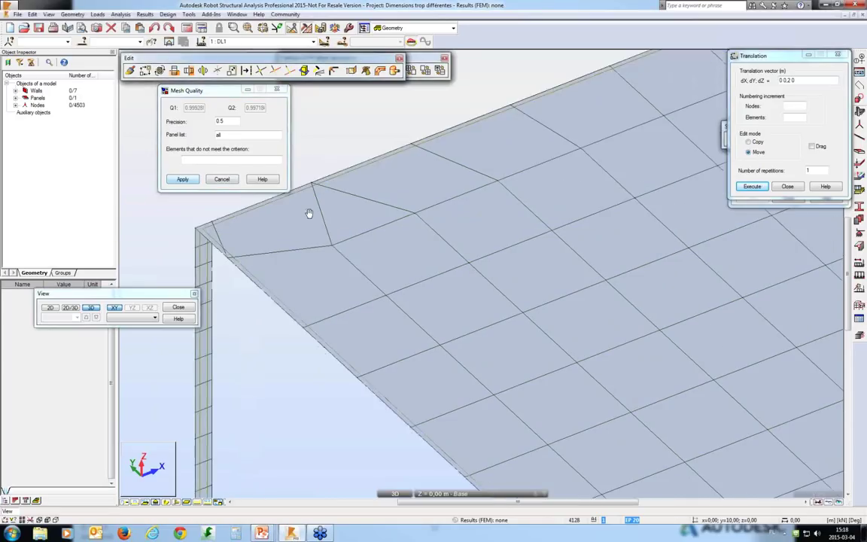
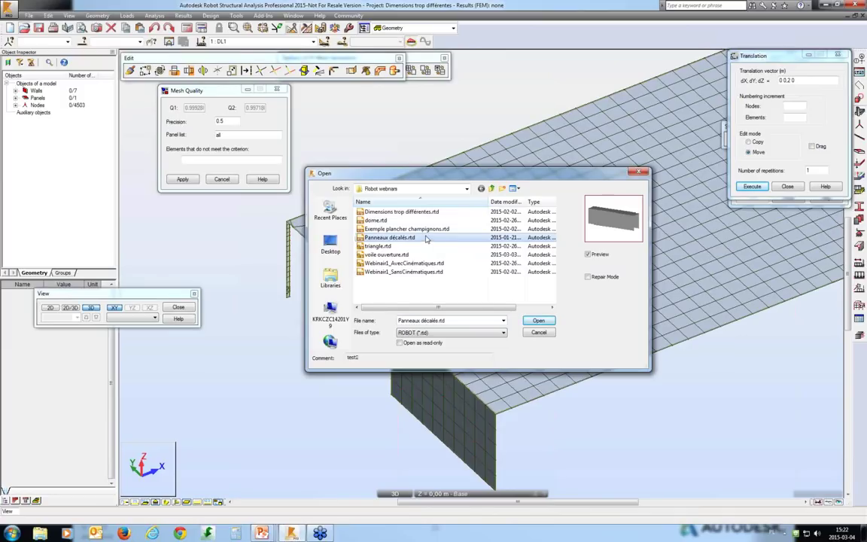
Step: Open the project voile ouverture.rtd without saving the changes to the current project
{"action": "left_click", "coordinate": [388, 254]}
{"action": "left_click", "coordinate": [539, 321]}
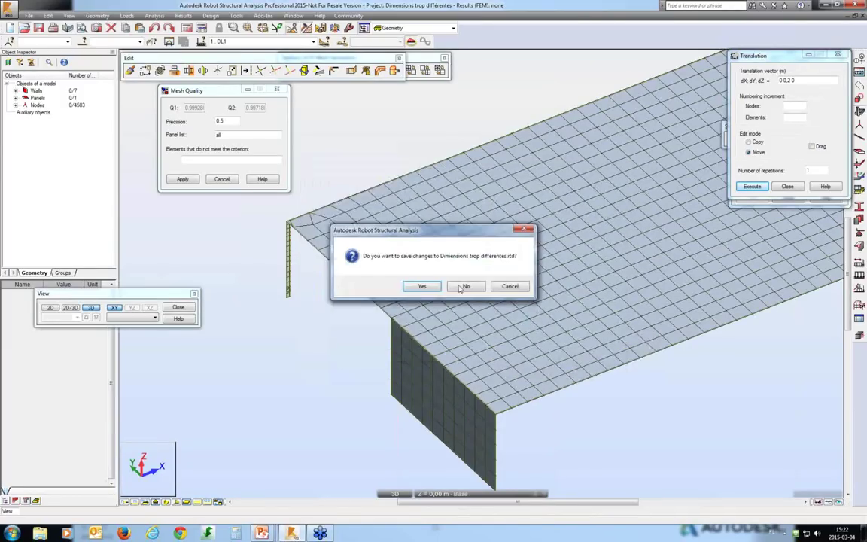
{"action": "left_click", "coordinate": [461, 286]}
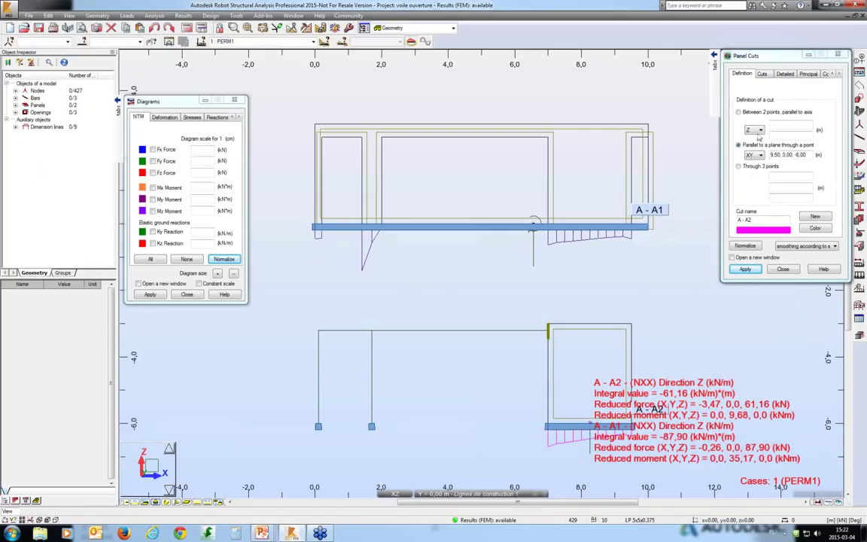
Step: Turn off the reduced forces and reduced moments shown for panel cuts A - A1 and A - A2
{"action": "left_click", "coordinate": [764, 76]}
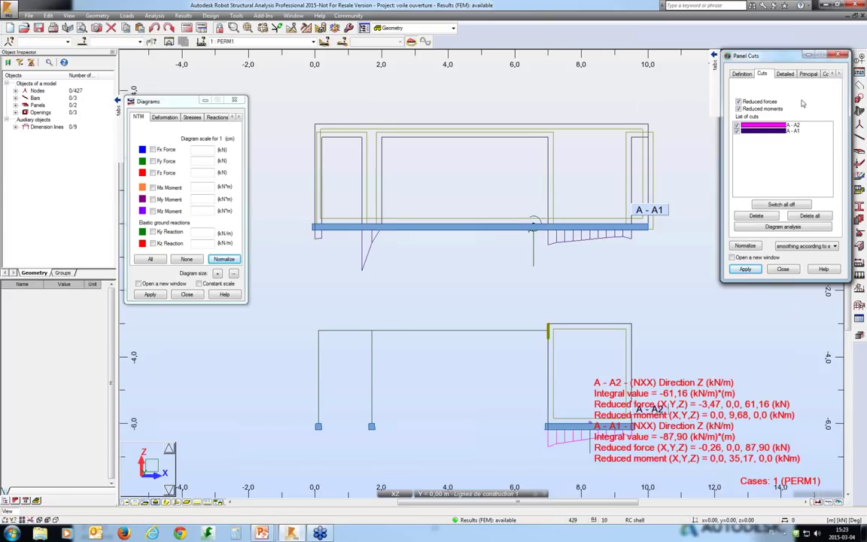
{"action": "left_click", "coordinate": [741, 74]}
{"action": "left_click", "coordinate": [762, 74]}
{"action": "left_click", "coordinate": [741, 102]}
{"action": "left_click", "coordinate": [745, 270]}
{"action": "left_click", "coordinate": [742, 74]}
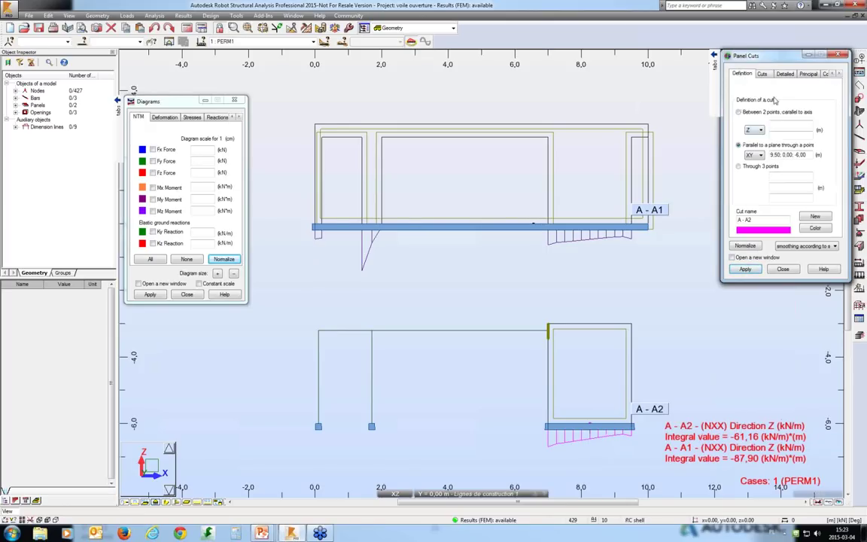
Step: Hide the membrane force N xx diagrams on the panel cuts and display them again in direction Z
{"action": "left_click", "coordinate": [784, 73]}
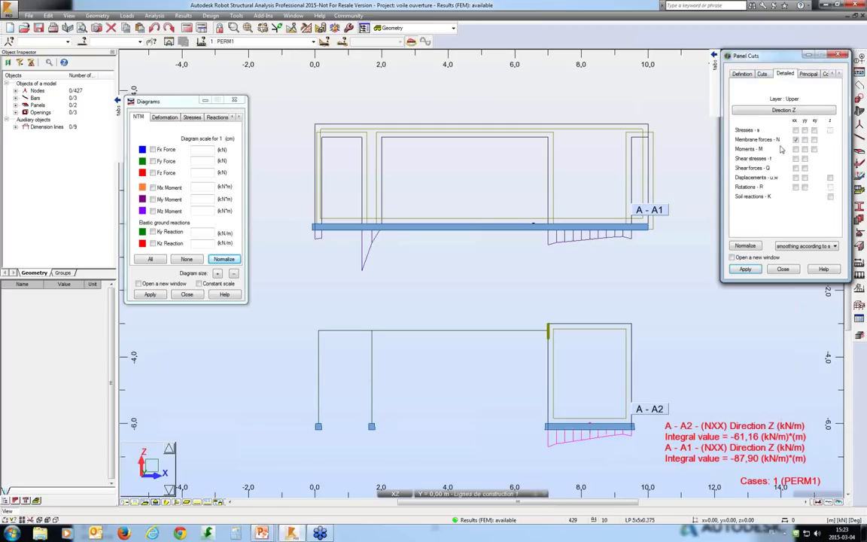
{"action": "left_click", "coordinate": [752, 269]}
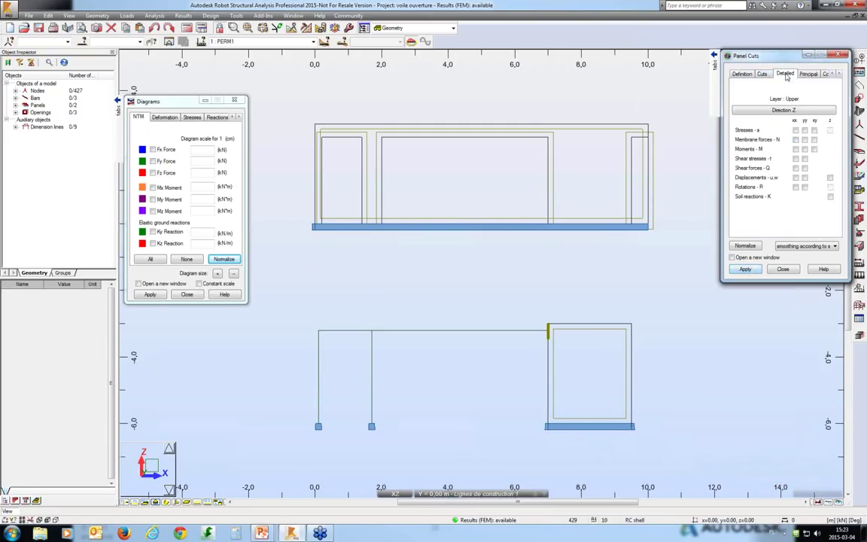
{"action": "left_click", "coordinate": [116, 94]}
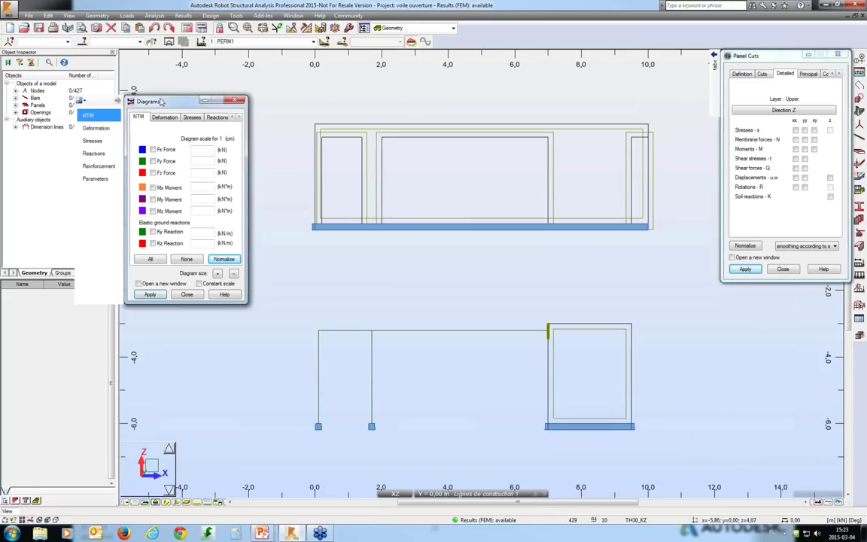
{"action": "left_click", "coordinate": [795, 139]}
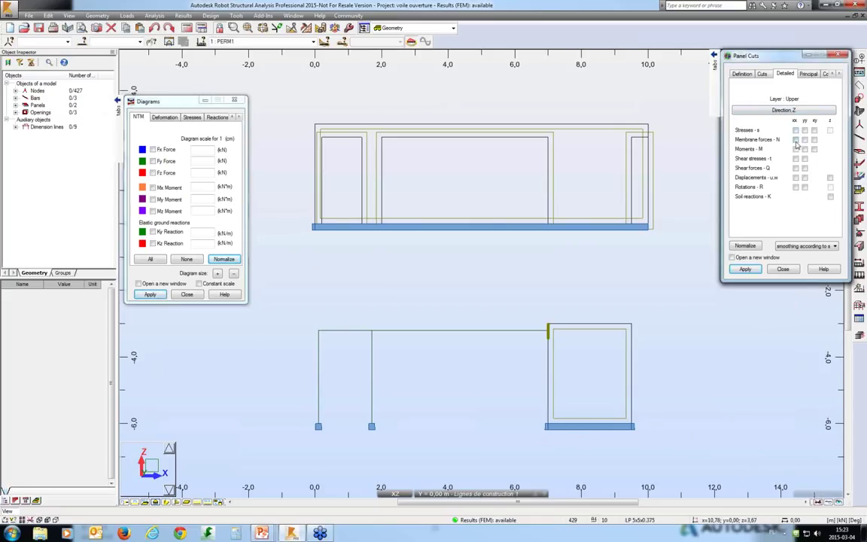
{"action": "left_click", "coordinate": [758, 271]}
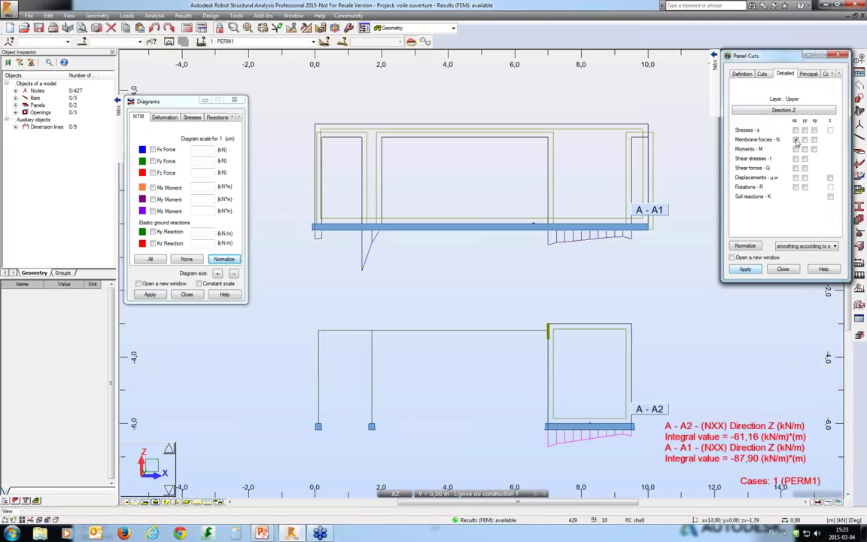
Step: Display a map of the panels' membrane forces N xx, using Cartesian local axes with the x direction along the Z axis
{"action": "left_click", "coordinate": [190, 16]}
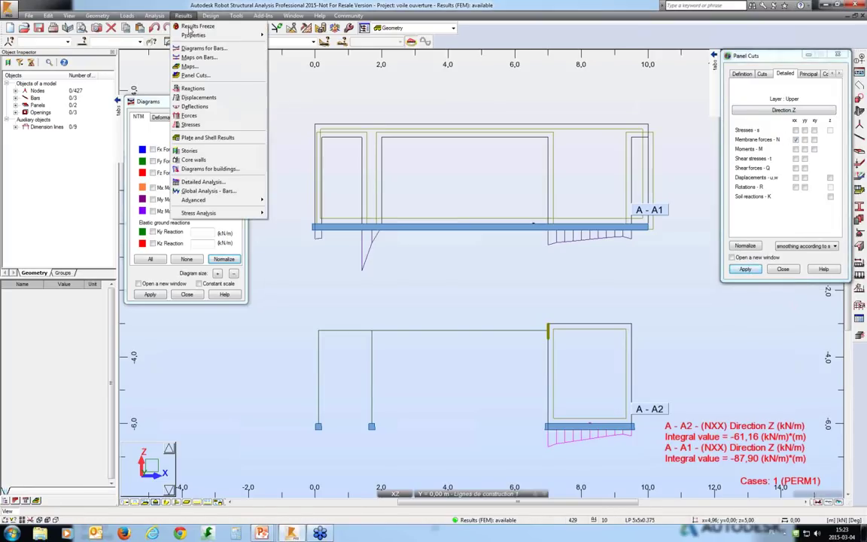
{"action": "left_click", "coordinate": [191, 66]}
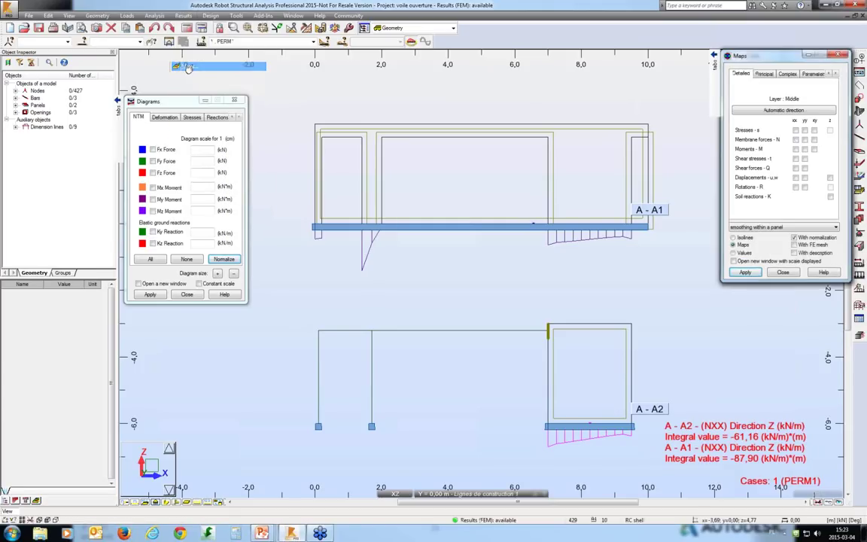
{"action": "left_click", "coordinate": [779, 109]}
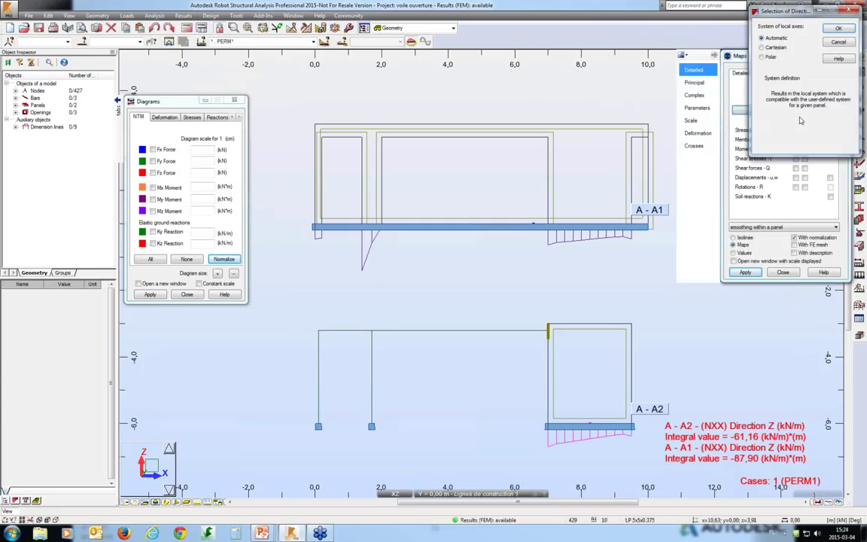
{"action": "left_click", "coordinate": [762, 48]}
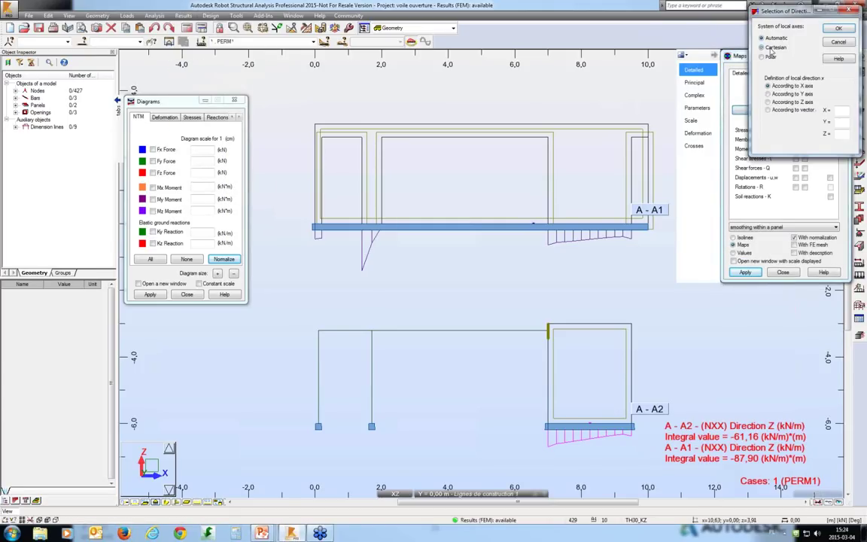
{"action": "left_click", "coordinate": [838, 28]}
{"action": "left_click", "coordinate": [795, 140]}
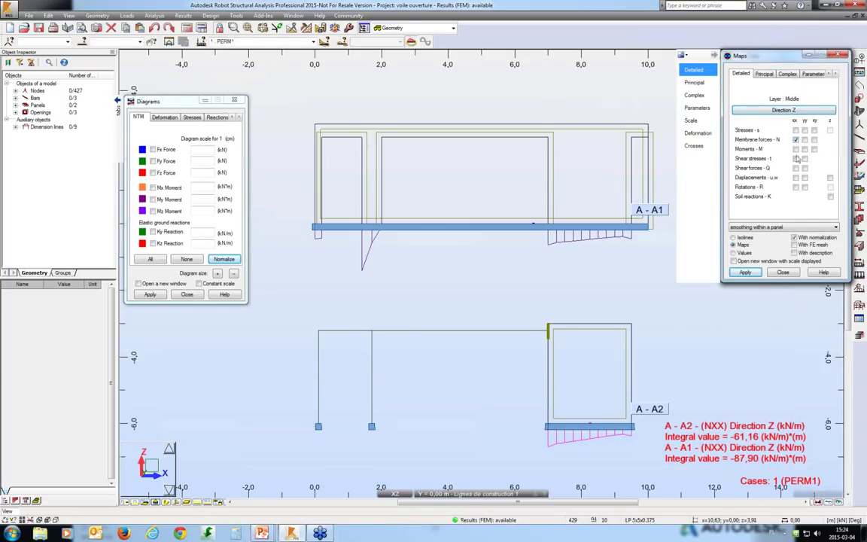
{"action": "left_click", "coordinate": [745, 272]}
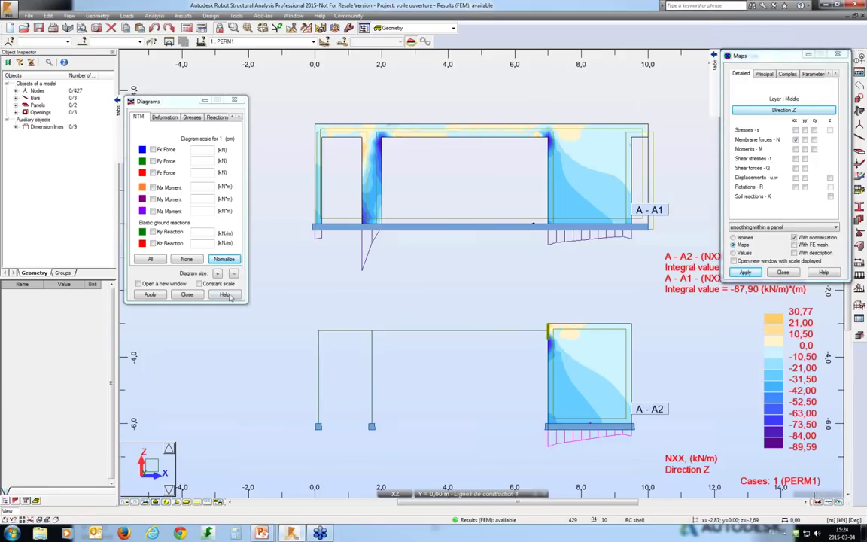
Step: Replace the panel map with the bars' Fx force and My moment diagrams and show the bars' section shapes
{"action": "left_click", "coordinate": [745, 273]}
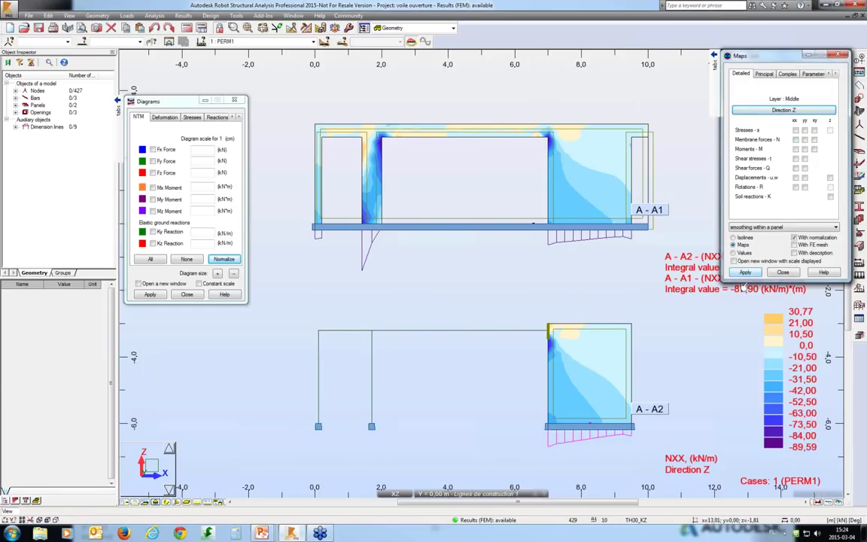
{"action": "left_click", "coordinate": [745, 273]}
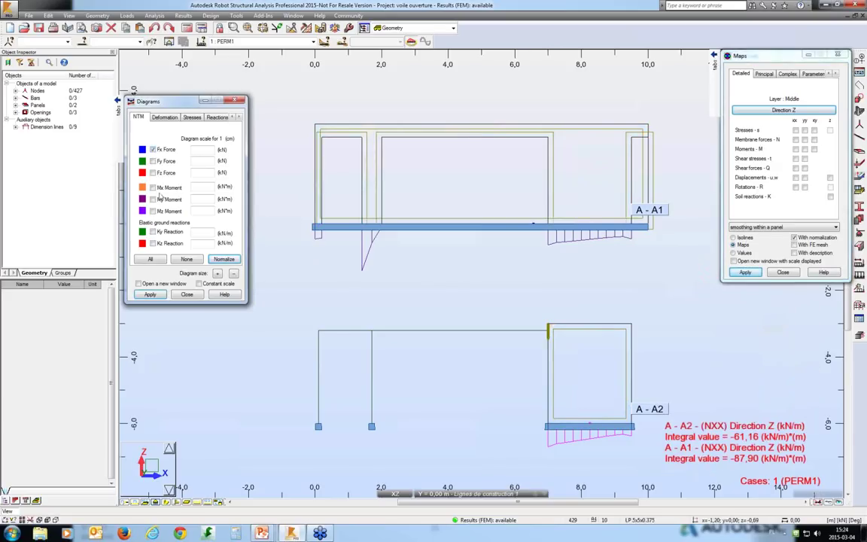
{"action": "left_click", "coordinate": [161, 296]}
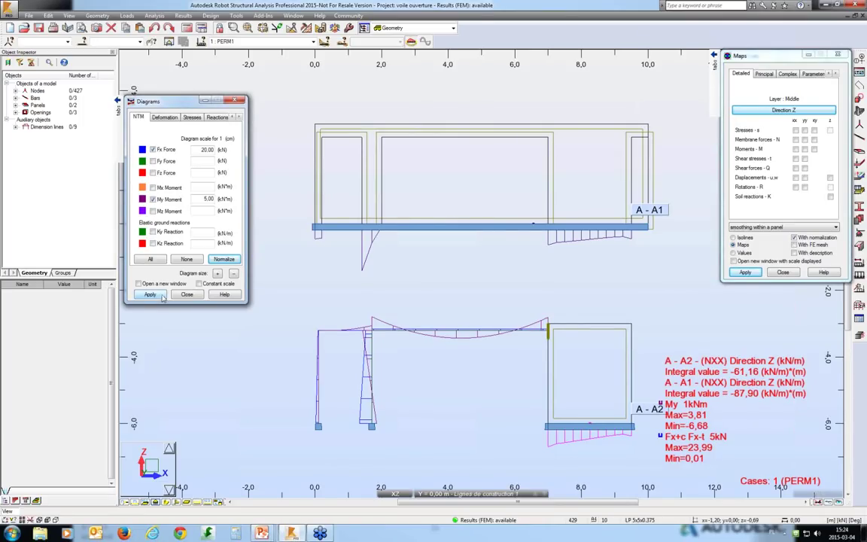
{"action": "left_click", "coordinate": [167, 506]}
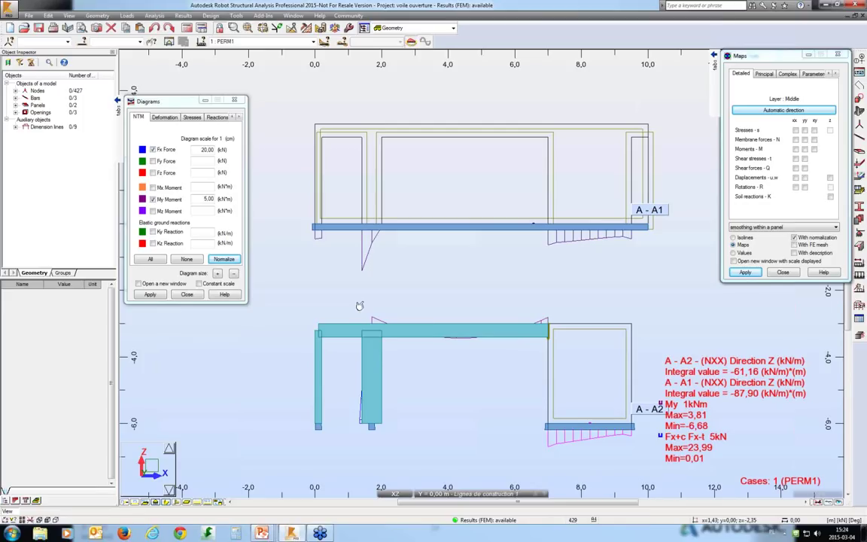
{"action": "left_click", "coordinate": [384, 369]}
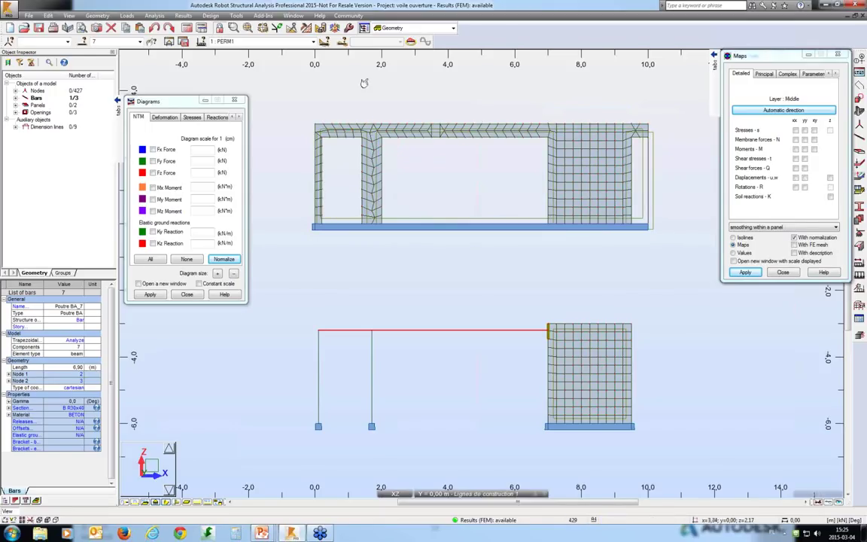
Step: Display the FZ support reactions with diagrams for linear supports and value descriptions
{"action": "left_click", "coordinate": [217, 117]}
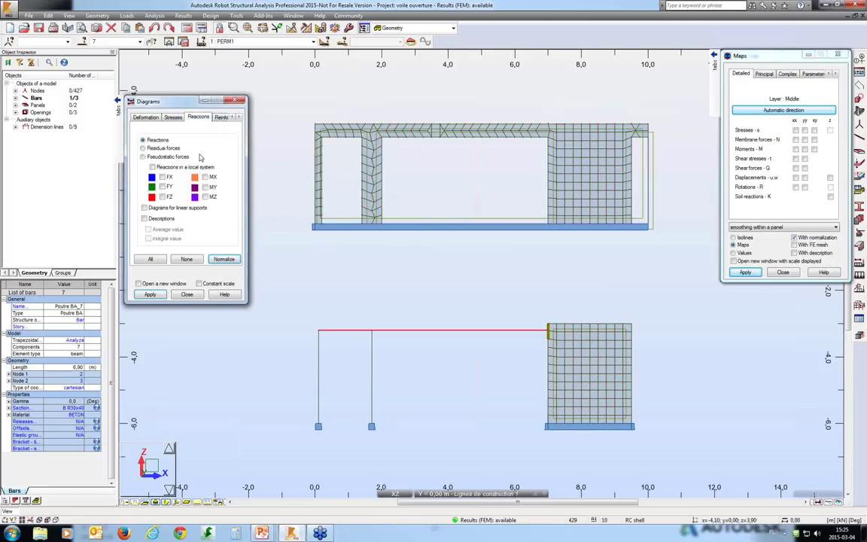
{"action": "left_click", "coordinate": [144, 207]}
{"action": "left_click", "coordinate": [161, 197]}
{"action": "left_click", "coordinate": [143, 218]}
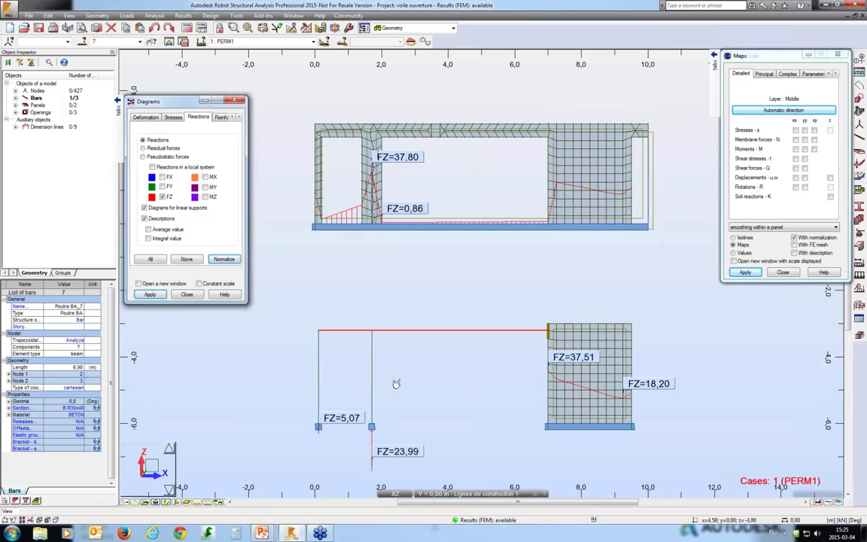
{"action": "left_click", "coordinate": [827, 6]}
{"action": "key", "text": "Right"}
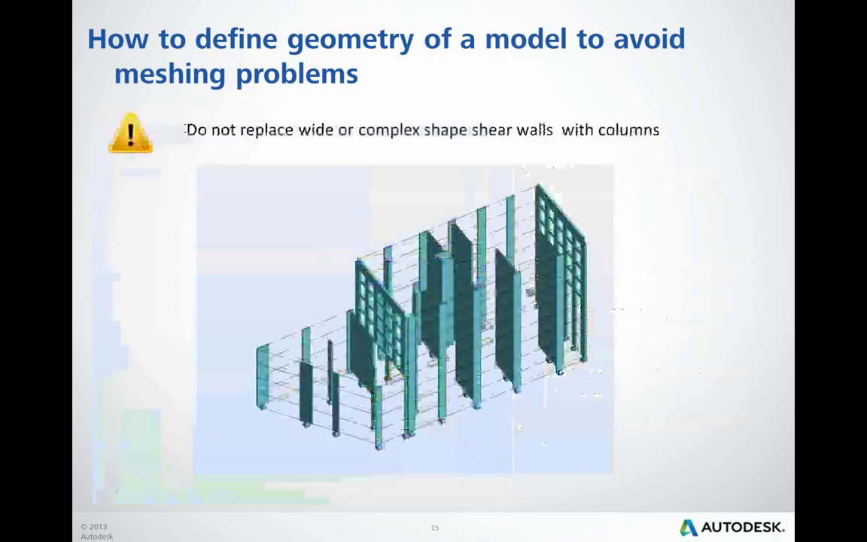
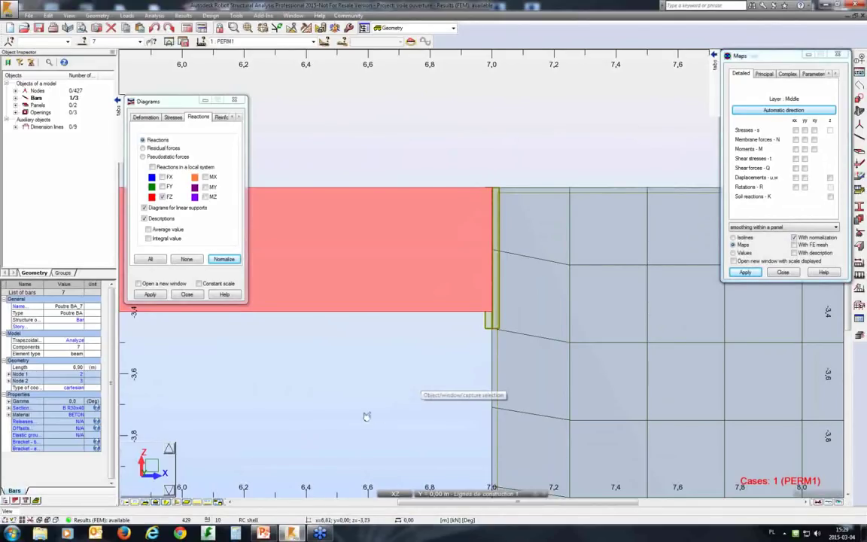
Step: Hide the bars' section shapes and add the MY moment to the displayed support reactions
{"action": "scroll", "coordinate": [451, 376], "scroll_direction": "down", "scroll_amount": 3}
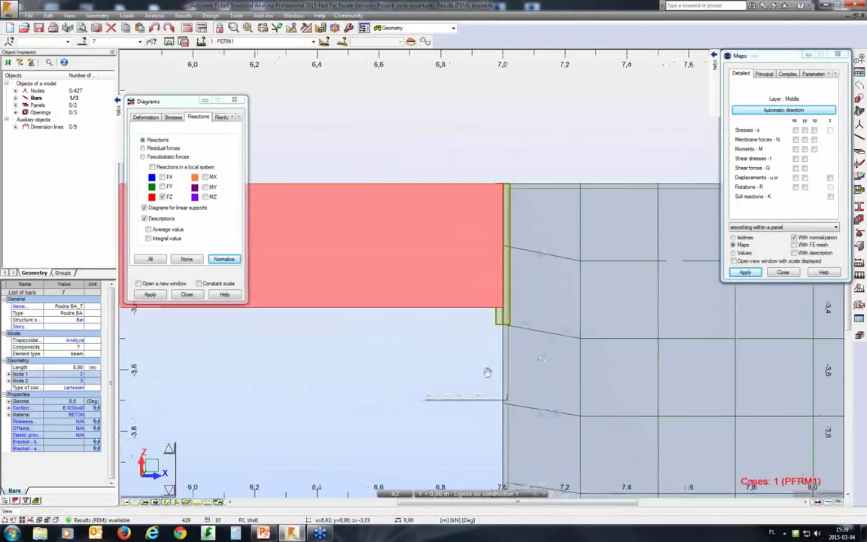
{"action": "scroll", "coordinate": [536, 362], "scroll_direction": "down", "scroll_amount": 2}
{"action": "left_click", "coordinate": [536, 362]}
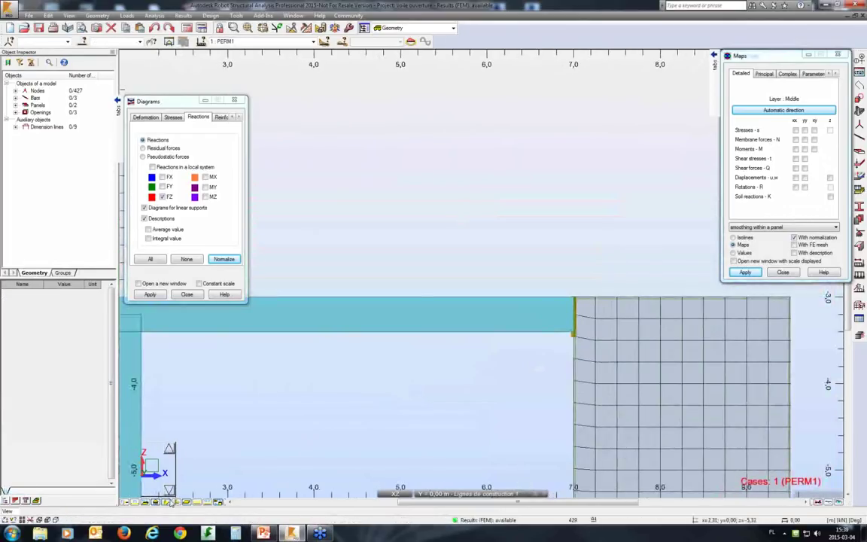
{"action": "left_click", "coordinate": [205, 186]}
{"action": "left_click", "coordinate": [150, 294]}
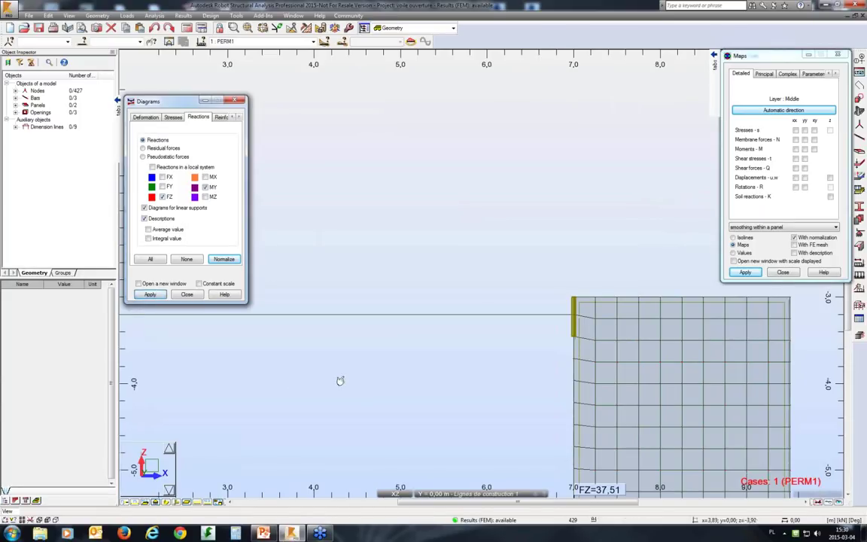
Step: Display the bars' My moment diagram together with the support reactions for case PERM1
{"action": "left_click", "coordinate": [397, 359]}
{"action": "middle_click_drag", "start_coordinate": [397, 359], "coordinate": [498, 332]}
{"action": "scroll", "coordinate": [498, 332], "scroll_direction": "down", "scroll_amount": 1}
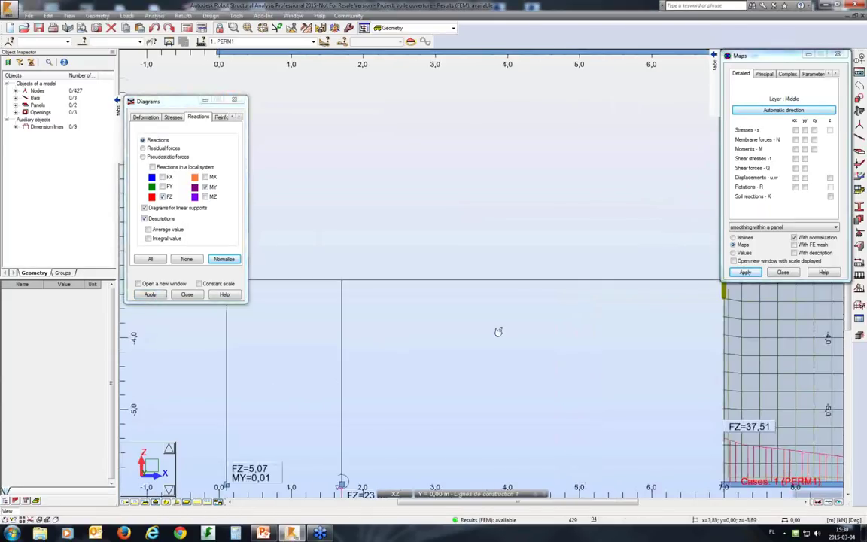
{"action": "scroll", "coordinate": [498, 332], "scroll_direction": "down", "scroll_amount": 1}
{"action": "middle_click_drag", "start_coordinate": [450, 257], "coordinate": [368, 258]}
{"action": "left_click", "coordinate": [233, 116]}
{"action": "left_click", "coordinate": [138, 119]}
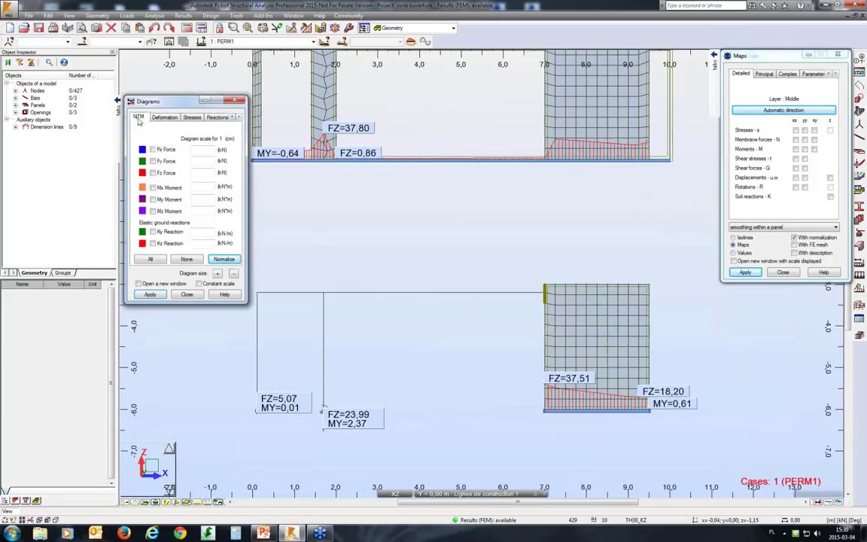
{"action": "left_click", "coordinate": [153, 199]}
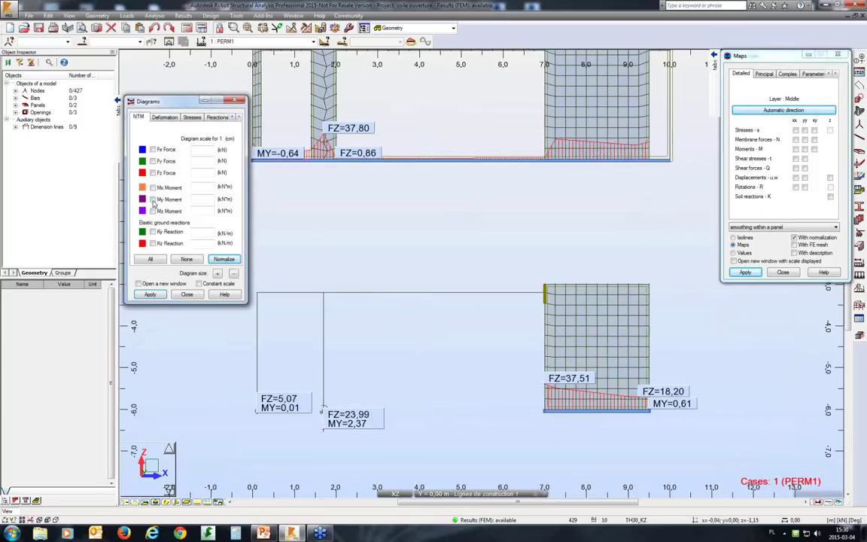
{"action": "left_click", "coordinate": [150, 295]}
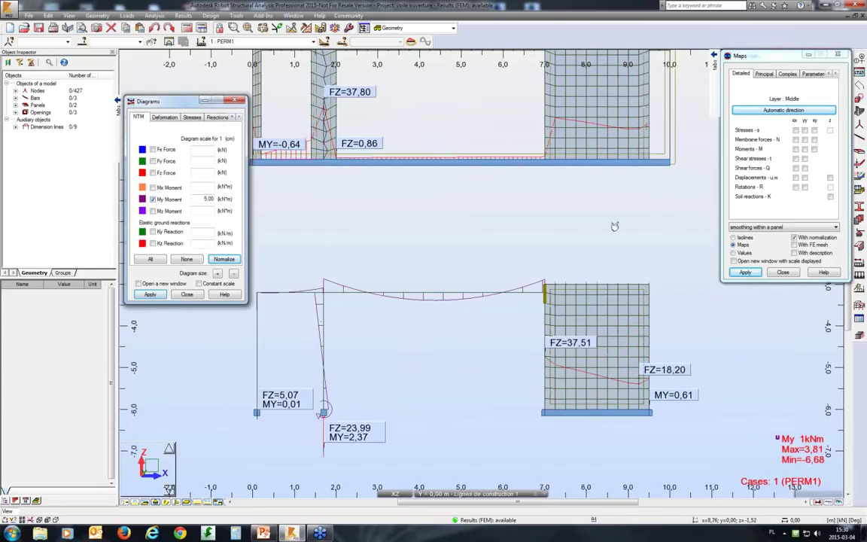
{"action": "middle_click_drag", "start_coordinate": [597, 253], "coordinate": [604, 240]}
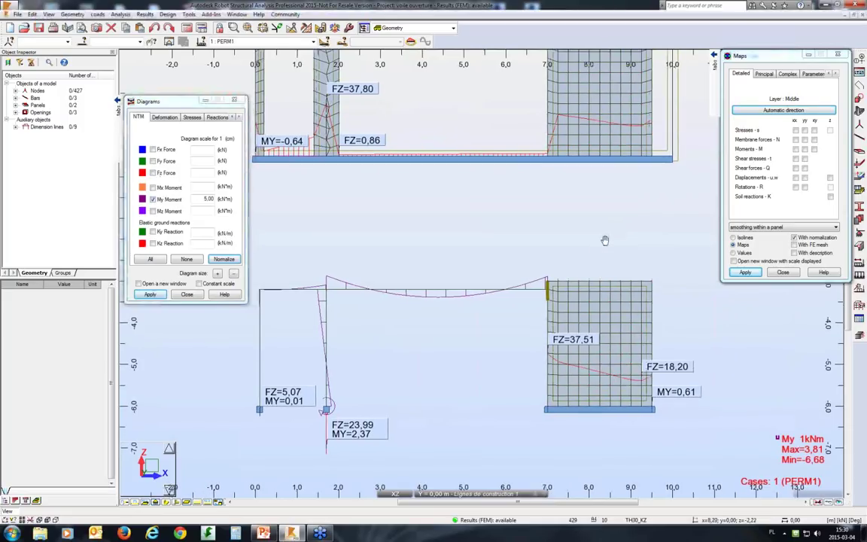
{"action": "scroll", "coordinate": [563, 284], "scroll_direction": "up", "scroll_amount": 3}
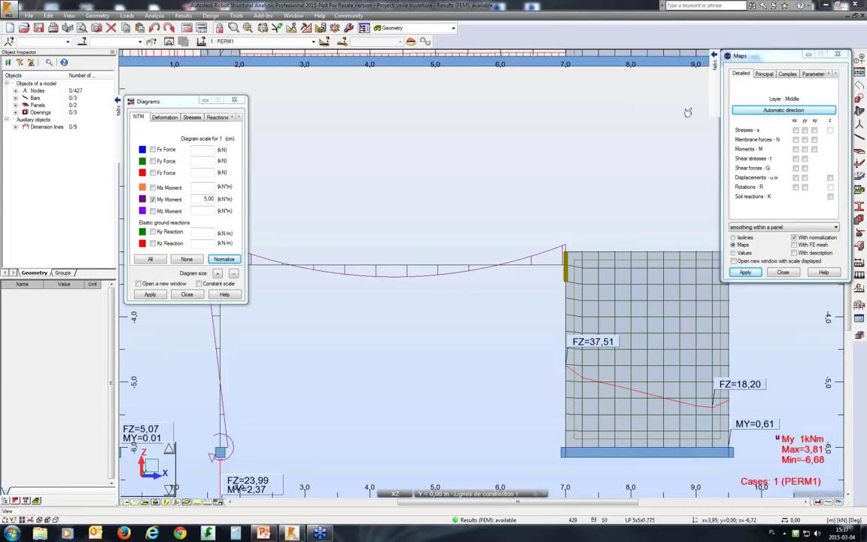
Step: Start a new project without saving the changes to voile ouverture.rtd
{"action": "left_click", "coordinate": [9, 28]}
{"action": "left_click", "coordinate": [423, 194]}
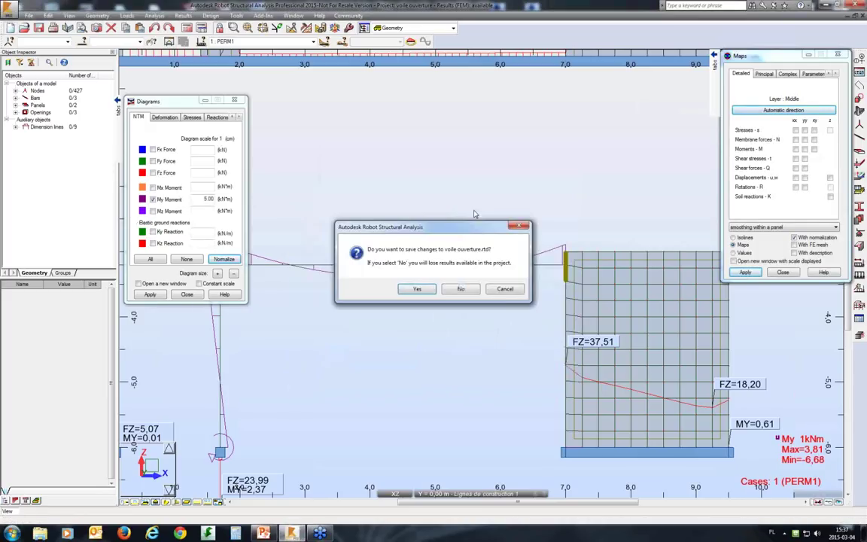
{"action": "left_click", "coordinate": [459, 287]}
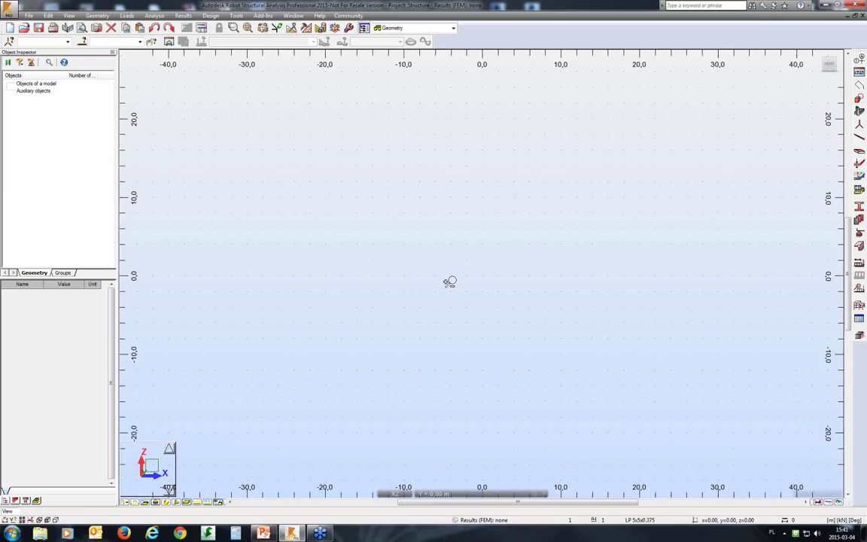
Step: Open the project voile ouverture.rtd from the Robot webinars folder
{"action": "left_click", "coordinate": [28, 15]}
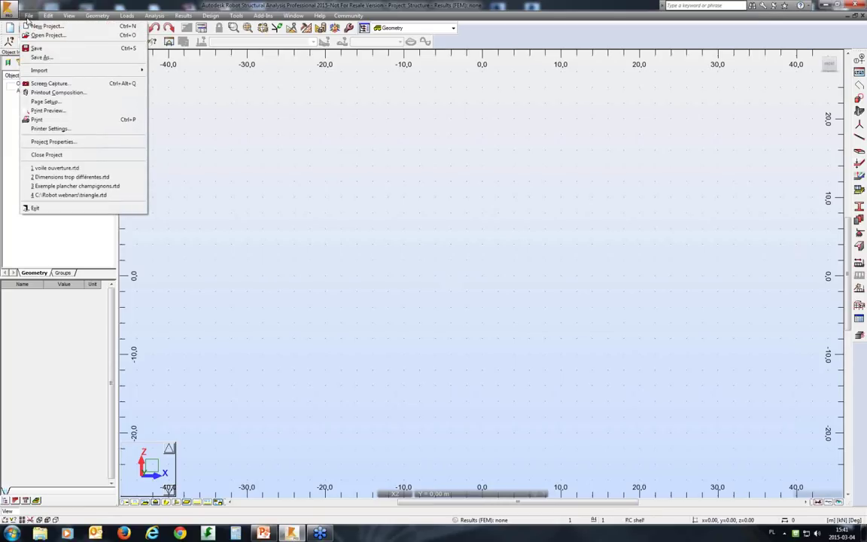
{"action": "left_click", "coordinate": [36, 36]}
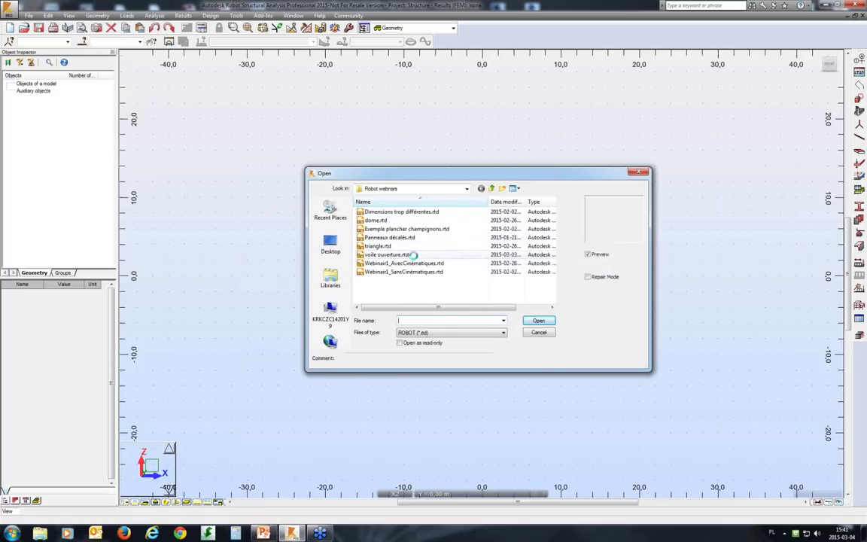
{"action": "left_click", "coordinate": [463, 254]}
{"action": "left_click", "coordinate": [543, 320]}
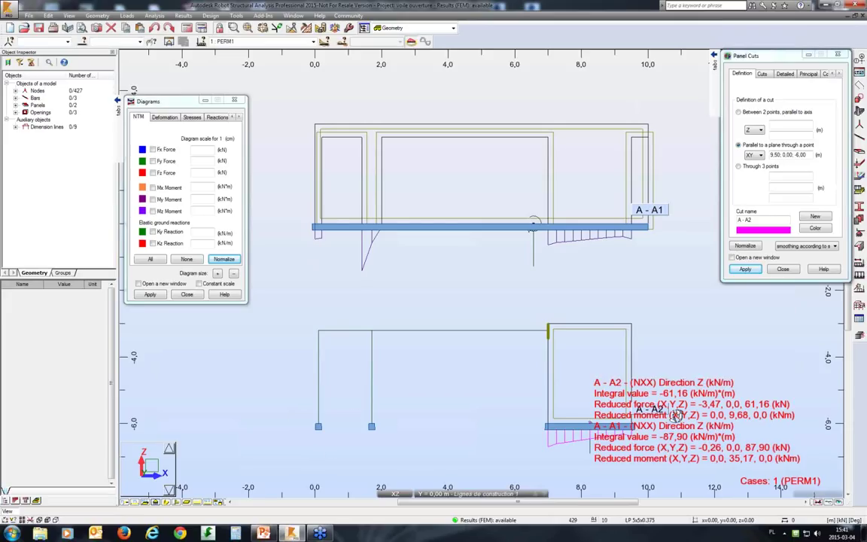
Step: Redefine panel cut A - A2 parallel to the XY plane through the point 9.50; 0.00; -3
{"action": "left_click", "coordinate": [762, 73]}
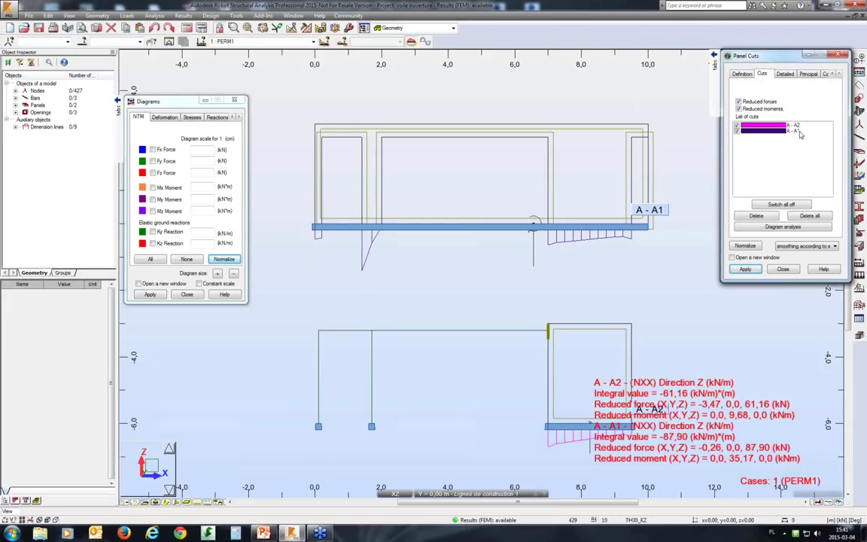
{"action": "double_click", "coordinate": [792, 125]}
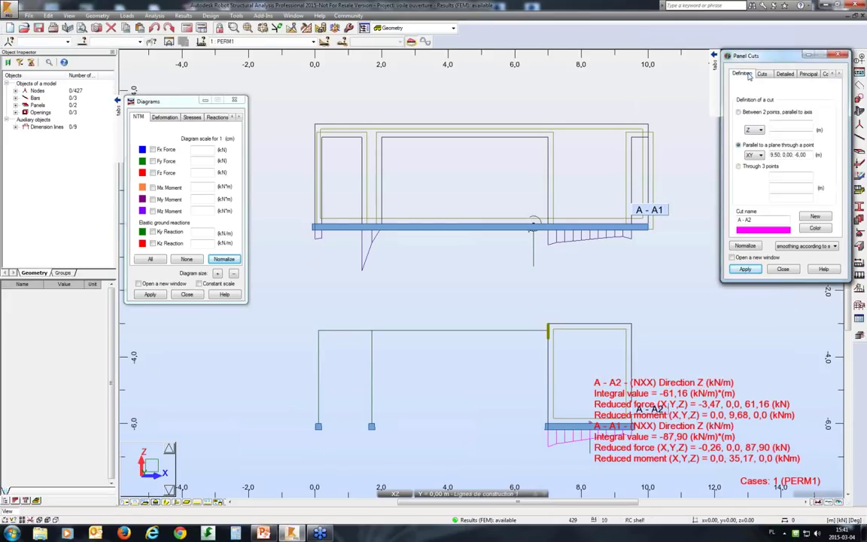
{"action": "left_click_drag", "start_coordinate": [797, 155], "coordinate": [812, 155]}
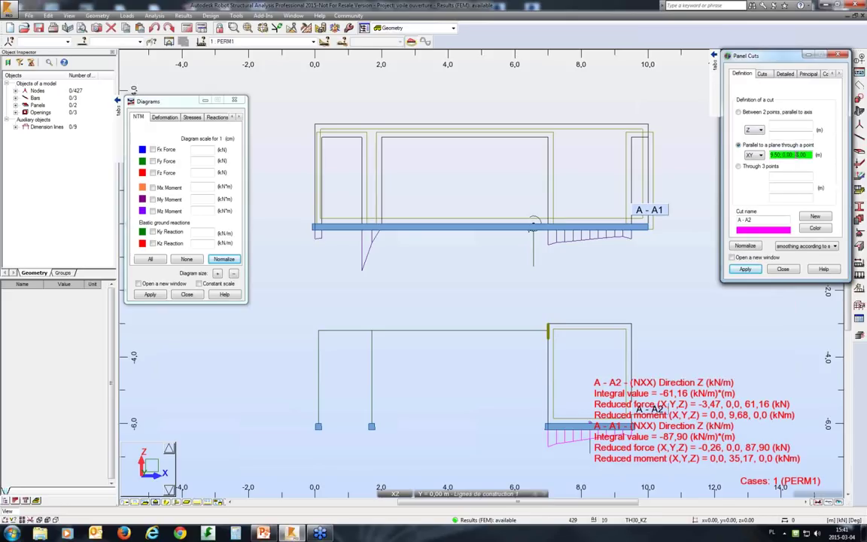
{"action": "type", "text": "-3"}
{"action": "left_click", "coordinate": [744, 270]}
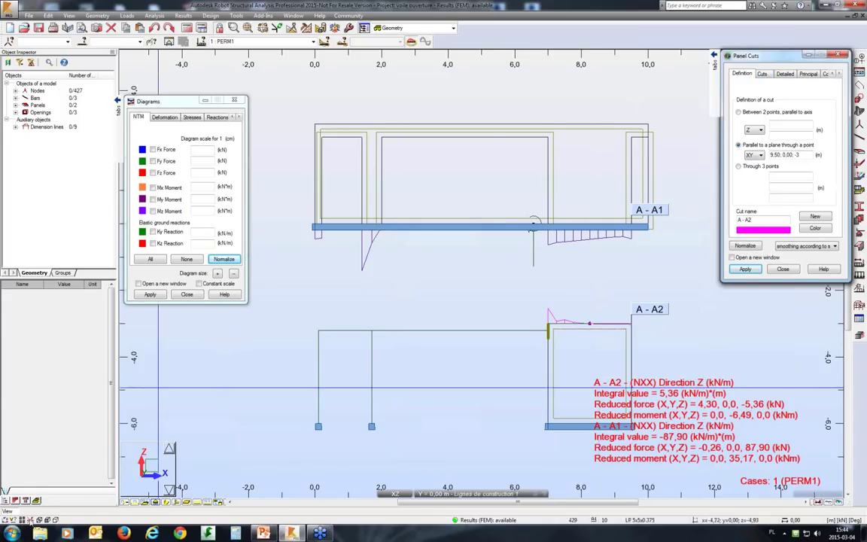
Step: Hide the panel cut diagrams and show the panels' finite element mesh
{"action": "left_click", "coordinate": [532, 223]}
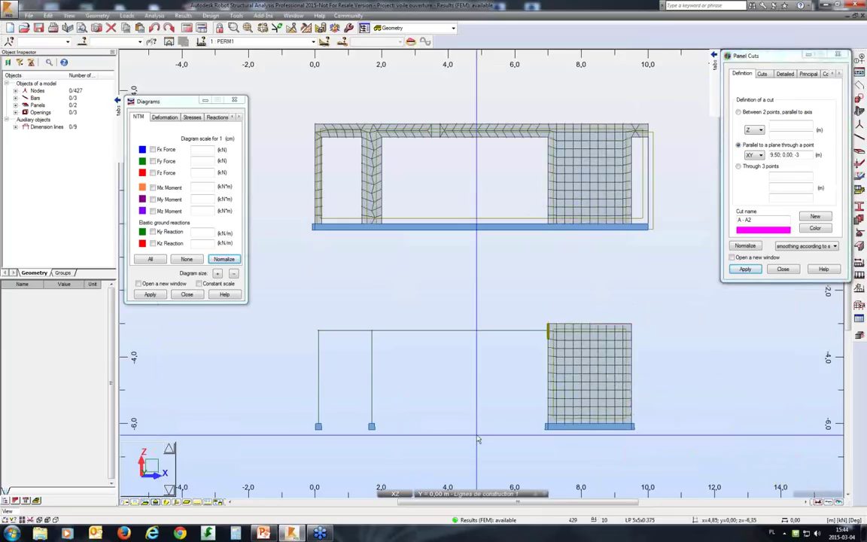
{"action": "middle_click_drag", "start_coordinate": [477, 439], "coordinate": [423, 378]}
Step: Delete all rigid link types not present in the project and review the blocked directions of LR_poutre_Voile
{"action": "left_click", "coordinate": [859, 85]}
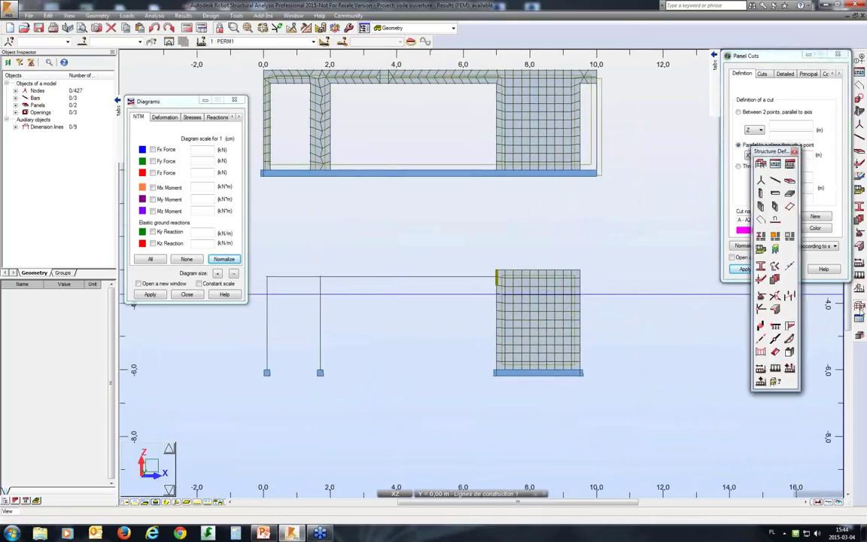
{"action": "left_click", "coordinate": [790, 299]}
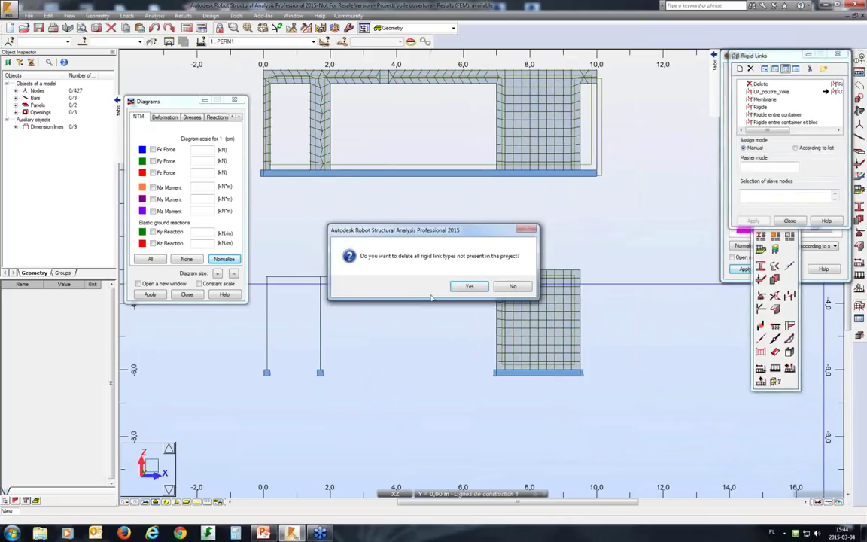
{"action": "left_click", "coordinate": [469, 286]}
{"action": "double_click", "coordinate": [775, 92]}
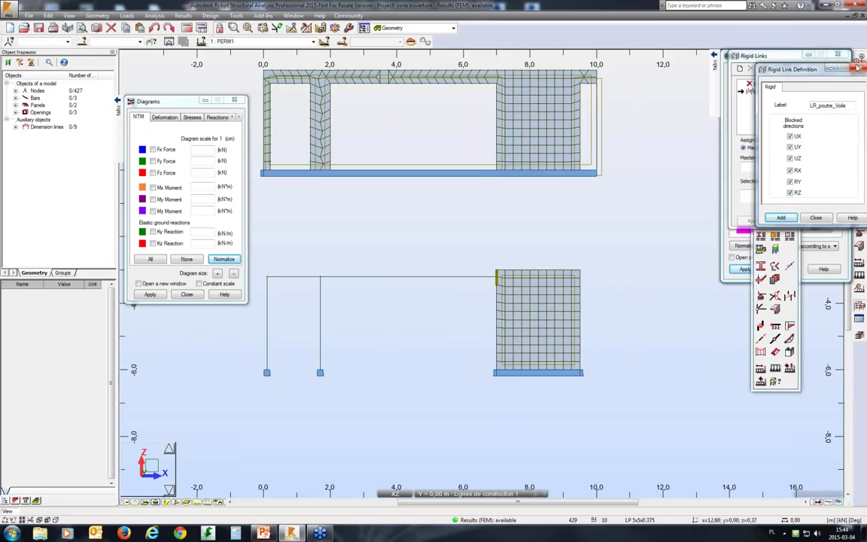
{"action": "left_click", "coordinate": [816, 218]}
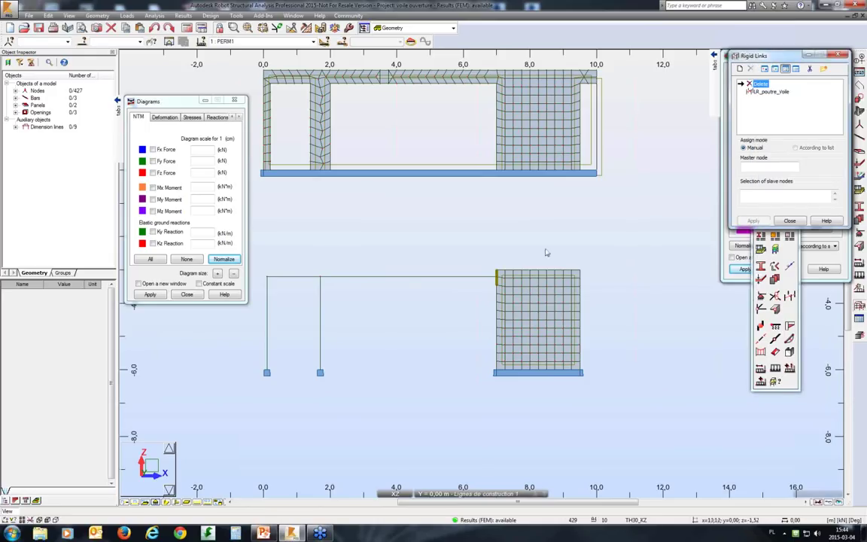
Step: Delete the rigid link at the beam-to-wall joint and reassign LR_poutre_Voile from the beam's end node to nodes on the wall edge
{"action": "left_click", "coordinate": [490, 292]}
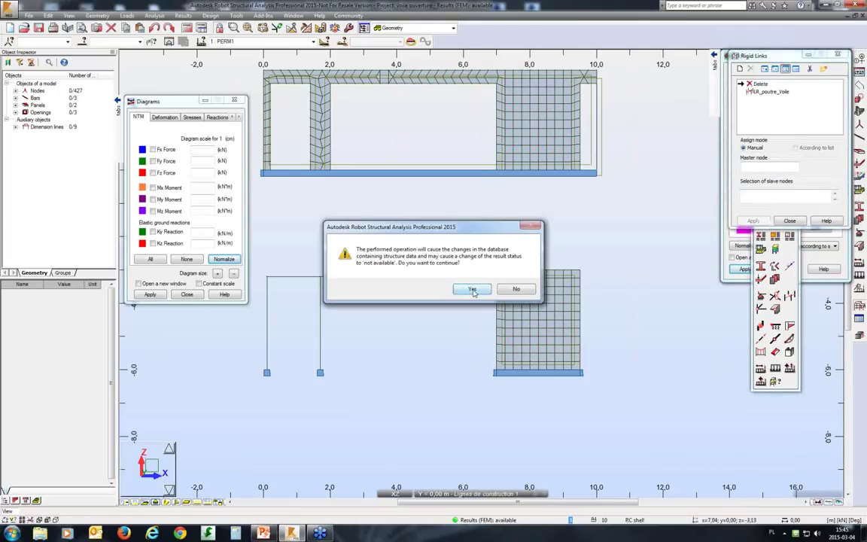
{"action": "left_click", "coordinate": [472, 289]}
{"action": "middle_click_drag", "start_coordinate": [461, 342], "coordinate": [377, 326]}
{"action": "scroll", "coordinate": [377, 325], "scroll_direction": "up", "scroll_amount": 1}
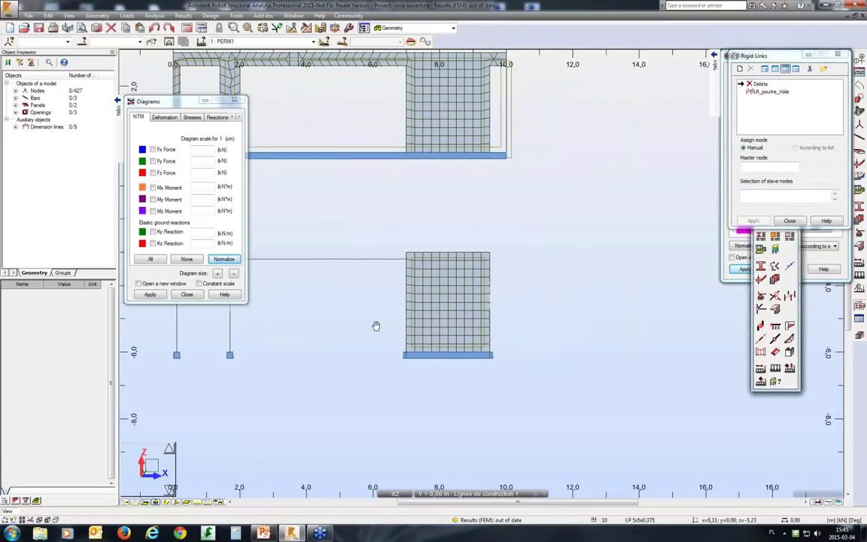
{"action": "left_click", "coordinate": [769, 91]}
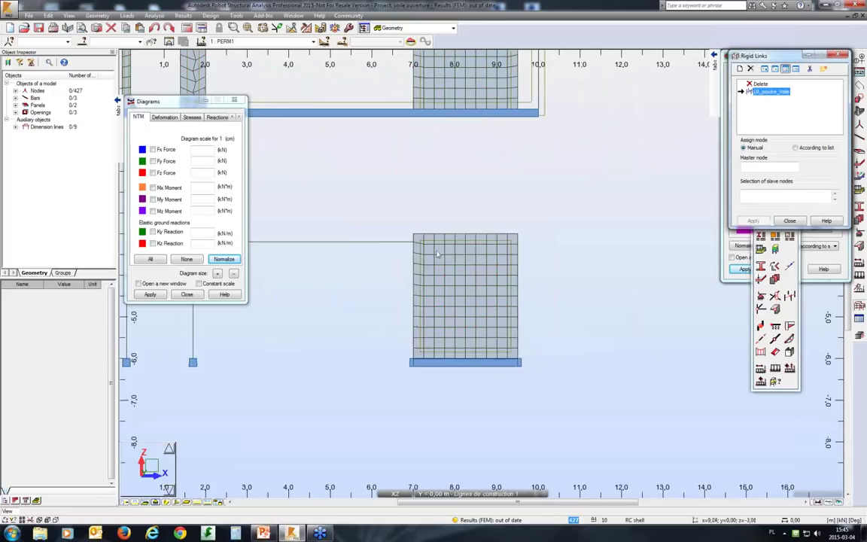
{"action": "left_click", "coordinate": [414, 260]}
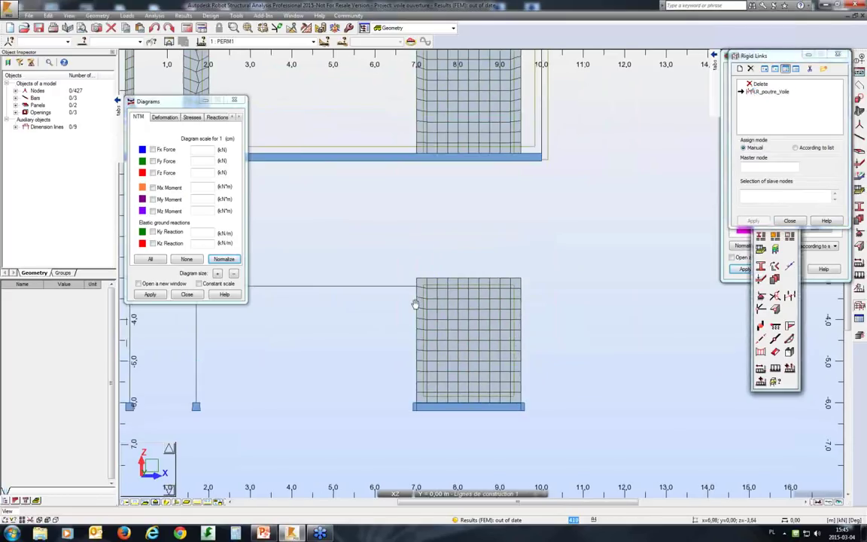
{"action": "scroll", "coordinate": [415, 264], "scroll_direction": "up", "scroll_amount": 3}
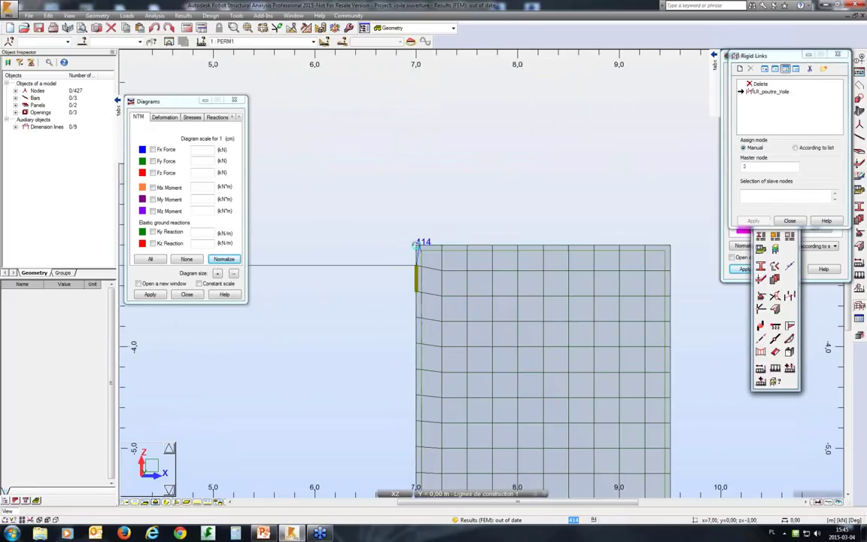
{"action": "left_click", "coordinate": [790, 221]}
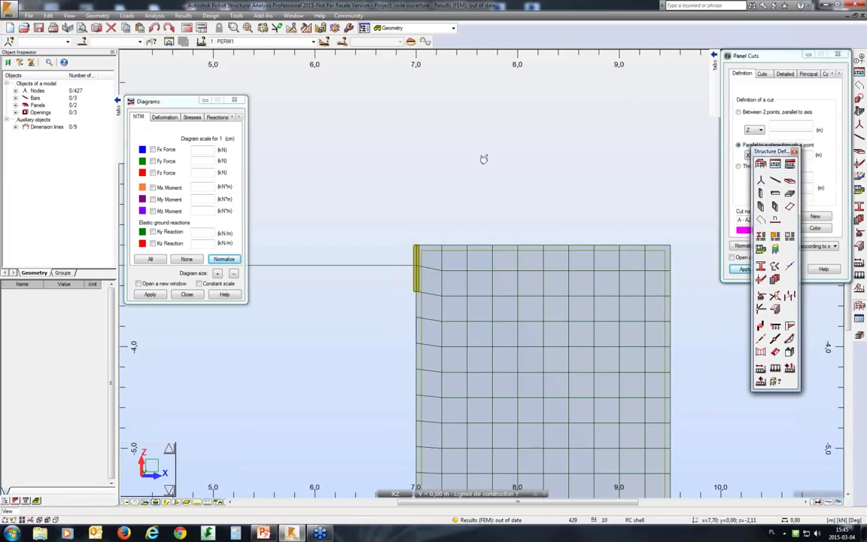
Step: Fill in a new bar release definition with Rx, Ry and Rz released at both ends, without adding it
{"action": "left_click", "coordinate": [766, 312]}
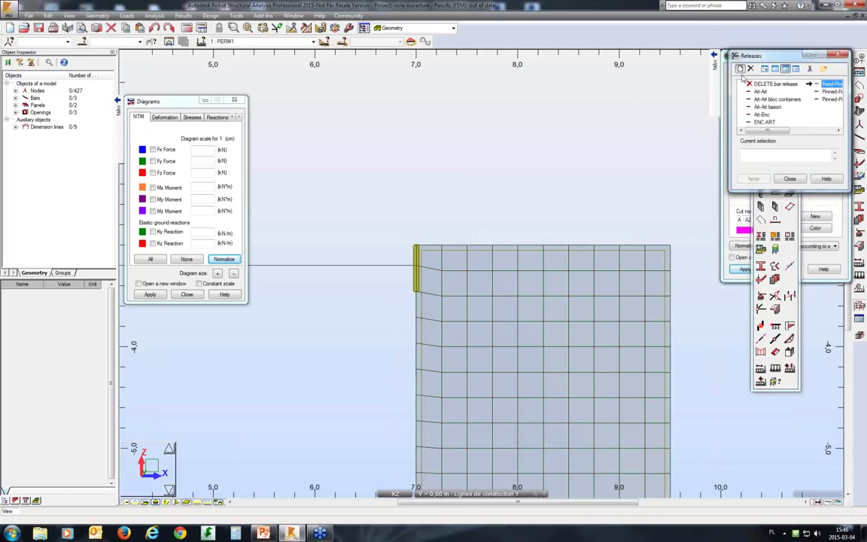
{"action": "left_click", "coordinate": [740, 70]}
{"action": "left_click", "coordinate": [788, 188]}
{"action": "left_click", "coordinate": [788, 200]}
{"action": "left_click", "coordinate": [788, 177]}
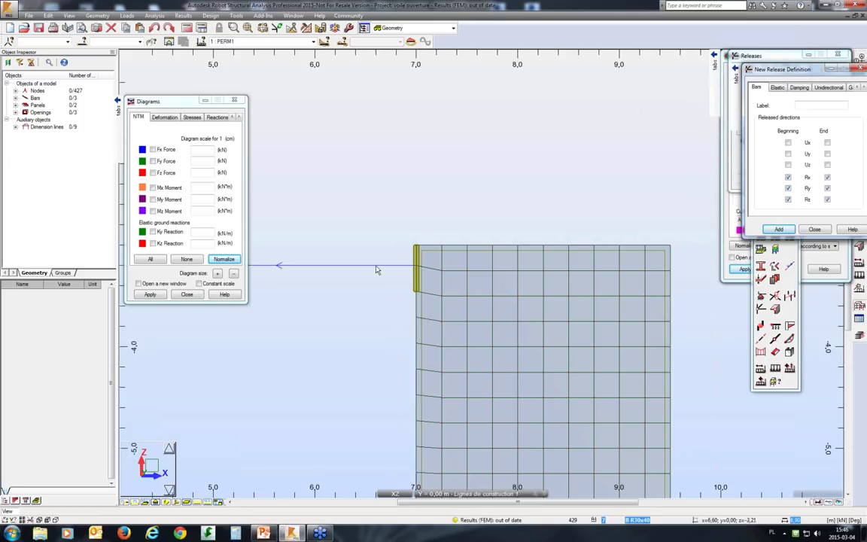
{"action": "left_click", "coordinate": [778, 58]}
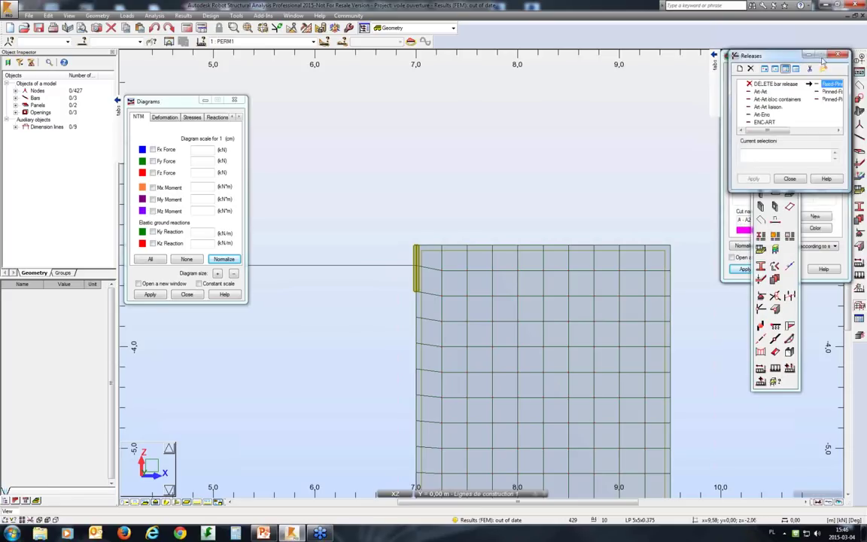
{"action": "left_click_drag", "start_coordinate": [779, 57], "coordinate": [577, 57]}
{"action": "left_click", "coordinate": [629, 52]}
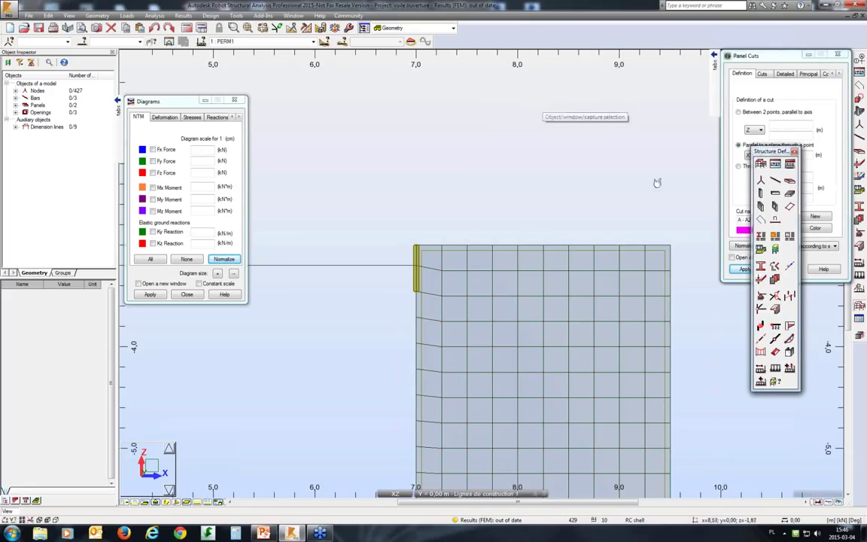
Step: Open the linear releases, then examine the advanced column settings of a new elastic support definition
{"action": "left_click", "coordinate": [775, 295]}
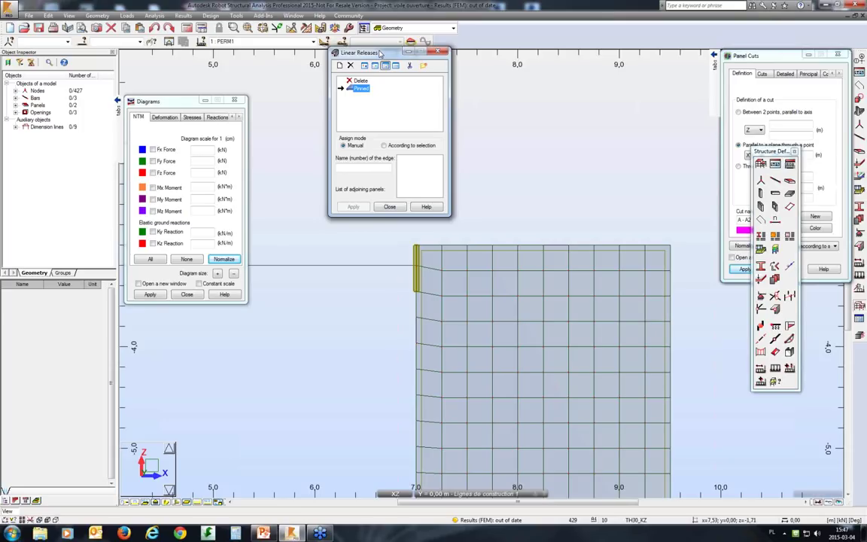
{"action": "left_click", "coordinate": [859, 235]}
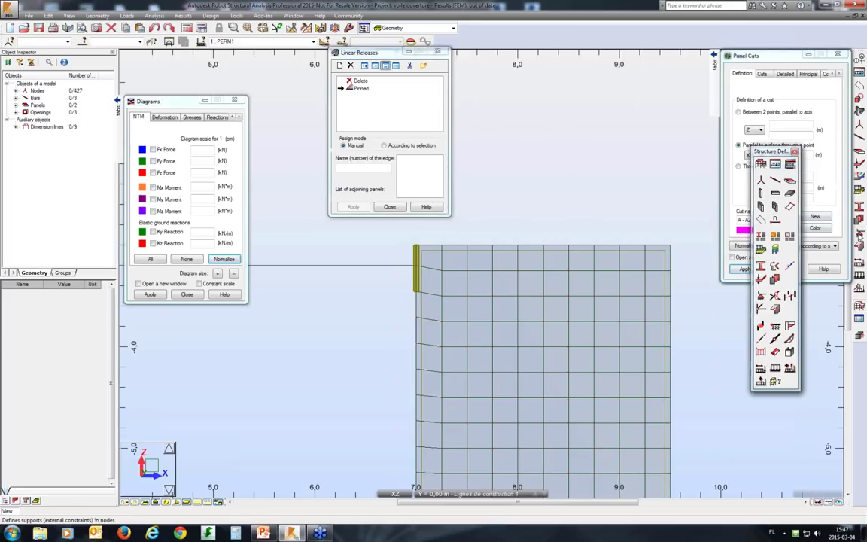
{"action": "left_click", "coordinate": [339, 65]}
{"action": "left_click", "coordinate": [354, 93]}
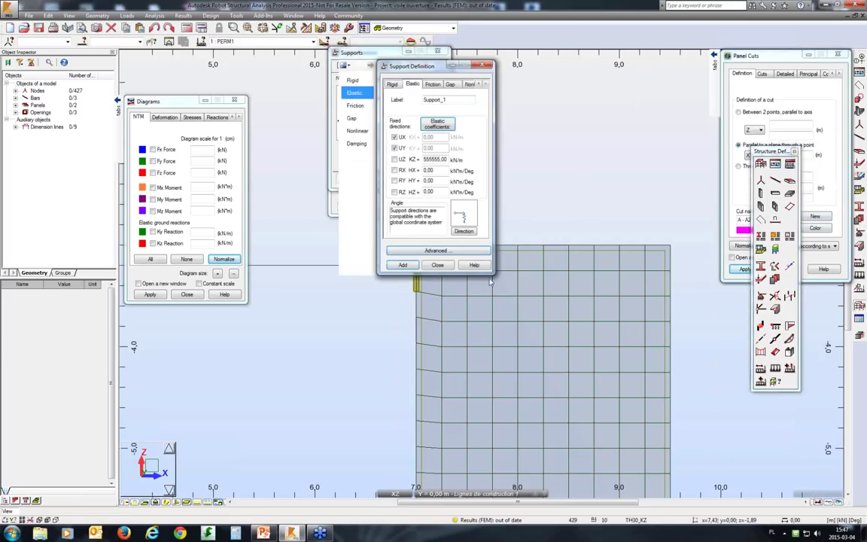
{"action": "left_click", "coordinate": [444, 252]}
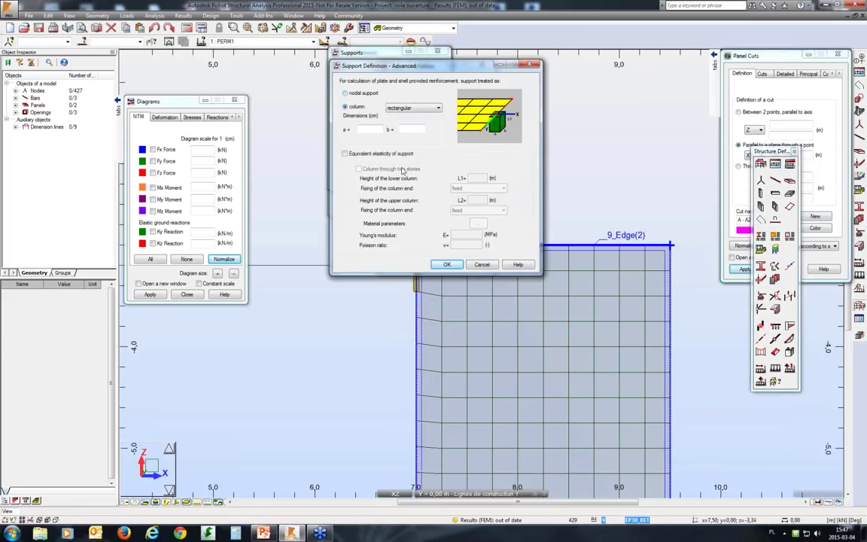
{"action": "left_click", "coordinate": [369, 130]}
{"action": "left_click", "coordinate": [500, 67]}
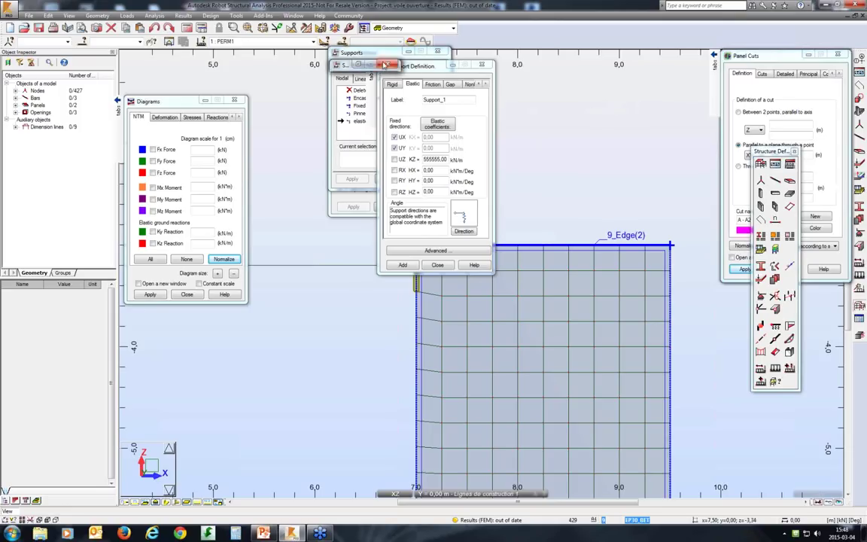
{"action": "left_click", "coordinate": [389, 65]}
{"action": "left_click_drag", "start_coordinate": [390, 65], "coordinate": [626, 57]}
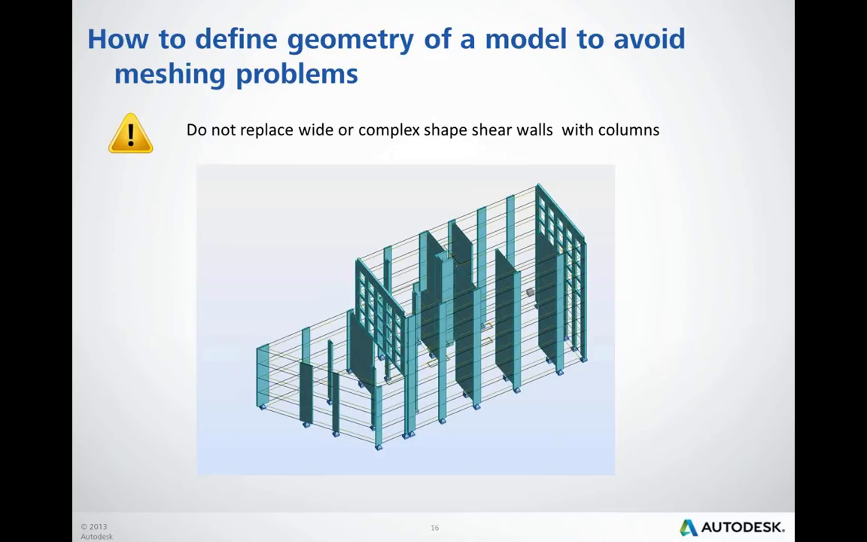
{"action": "left_click", "coordinate": [660, 195]}
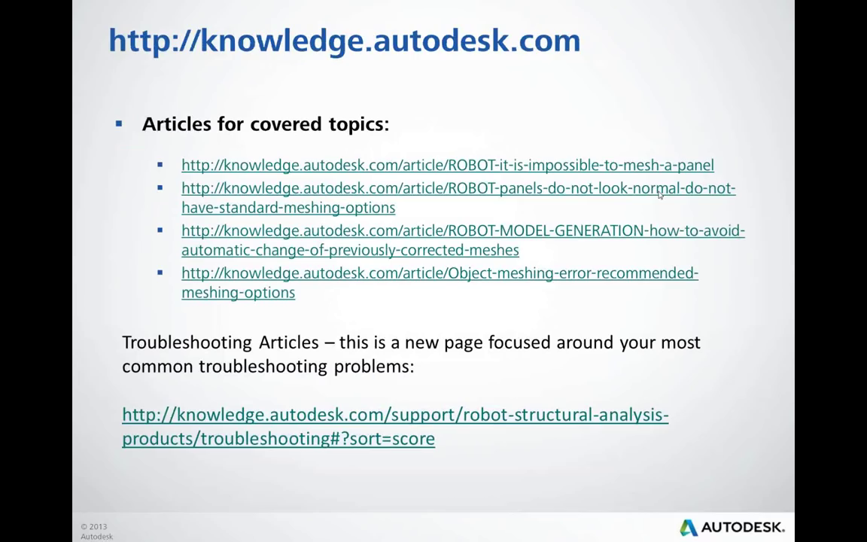
{"action": "left_click", "coordinate": [660, 195]}
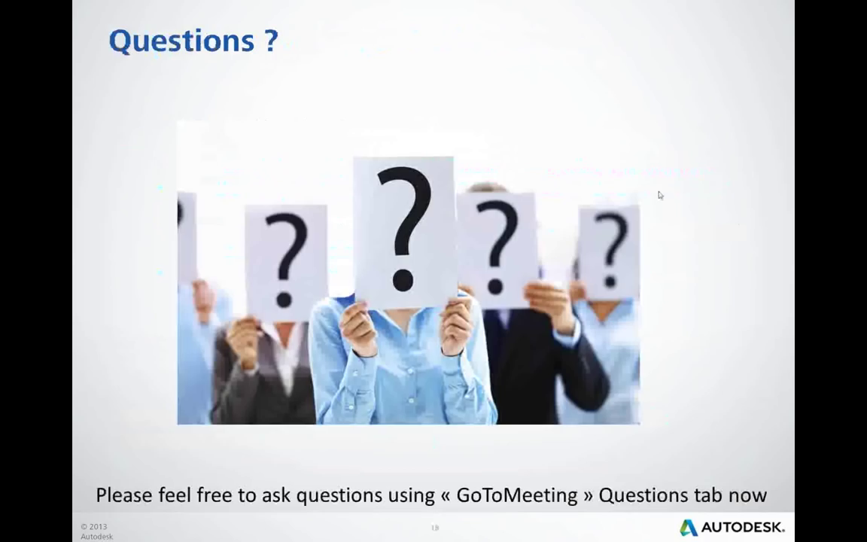
{"action": "left_click", "coordinate": [660, 195]}
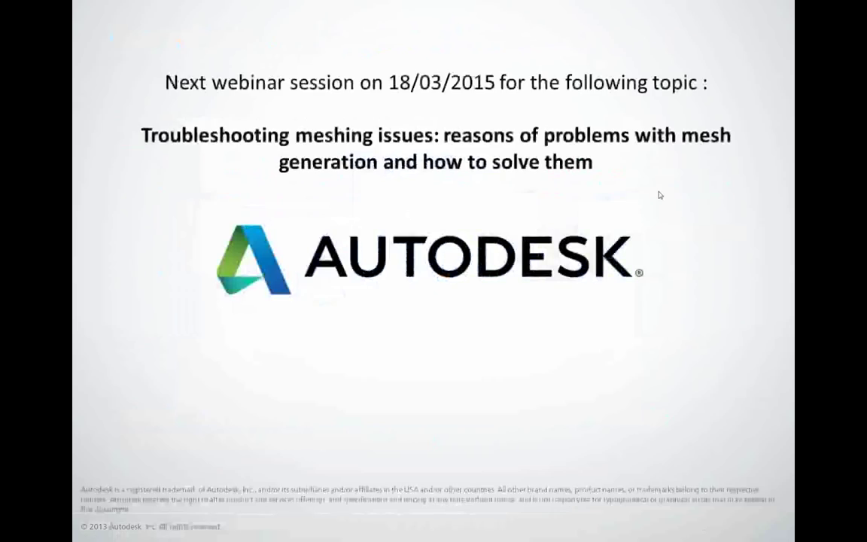